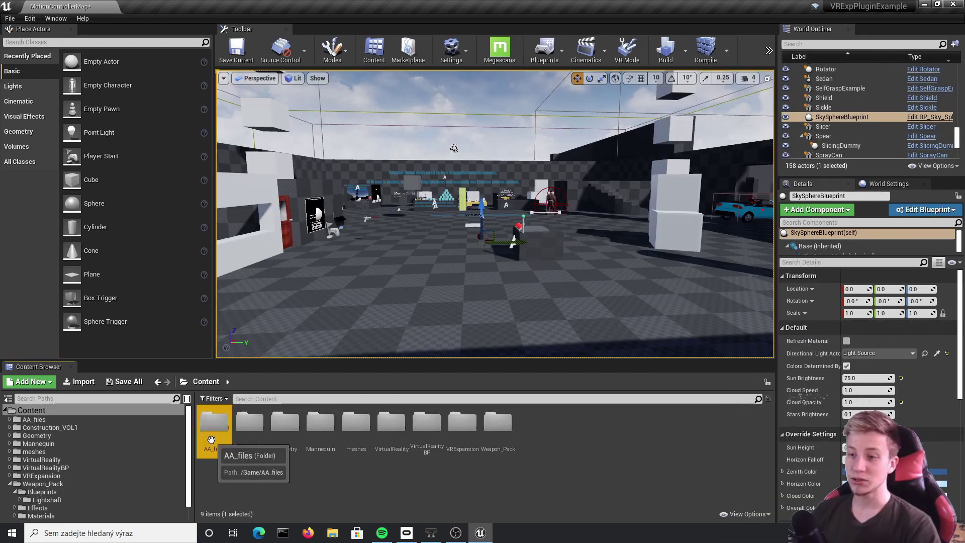
# - Create a folder named Widgets inside AA_files and open the Vive_PawnCharacter blueprint in its 3D view
pyautogui.doubleClick(215, 421)
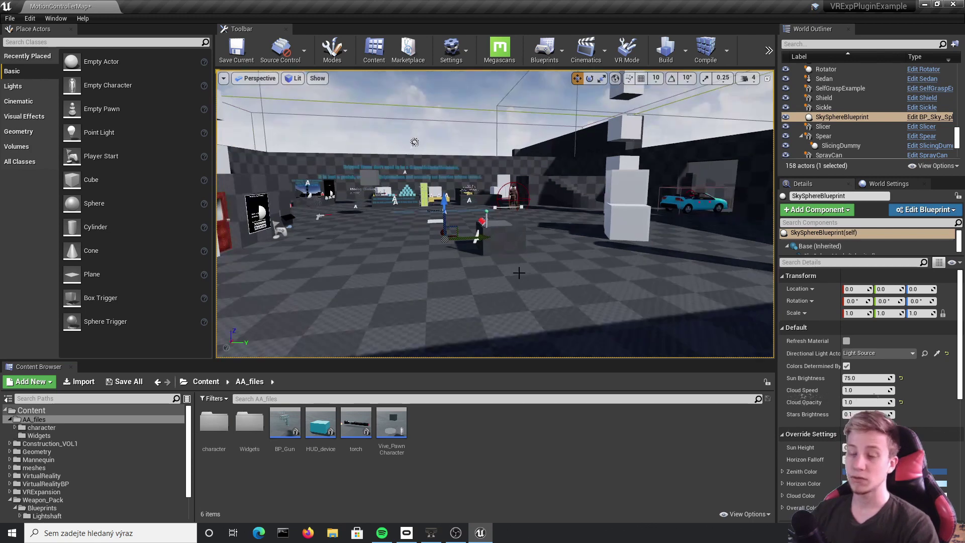
pyautogui.moveTo(515, 254); pyautogui.dragTo(517, 274, button='right')
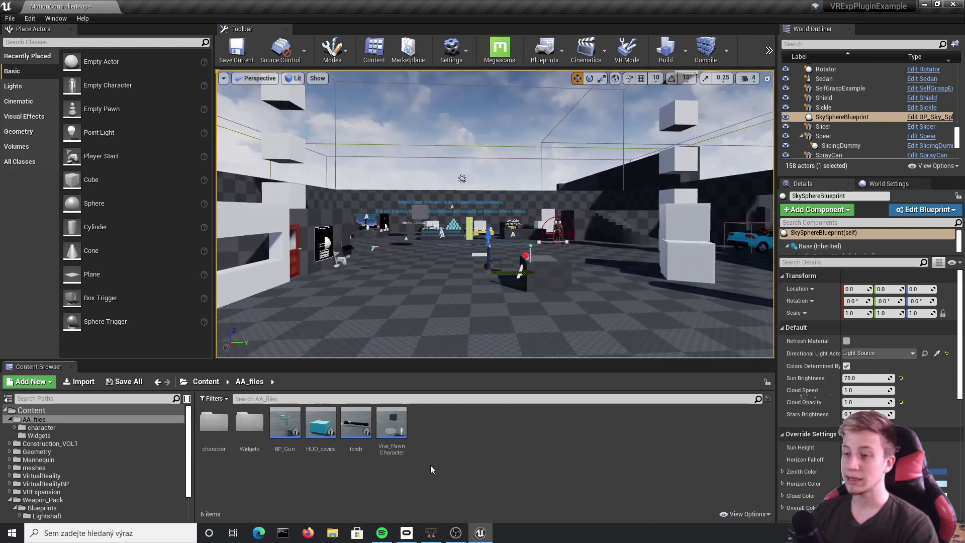
pyautogui.doubleClick(402, 432)
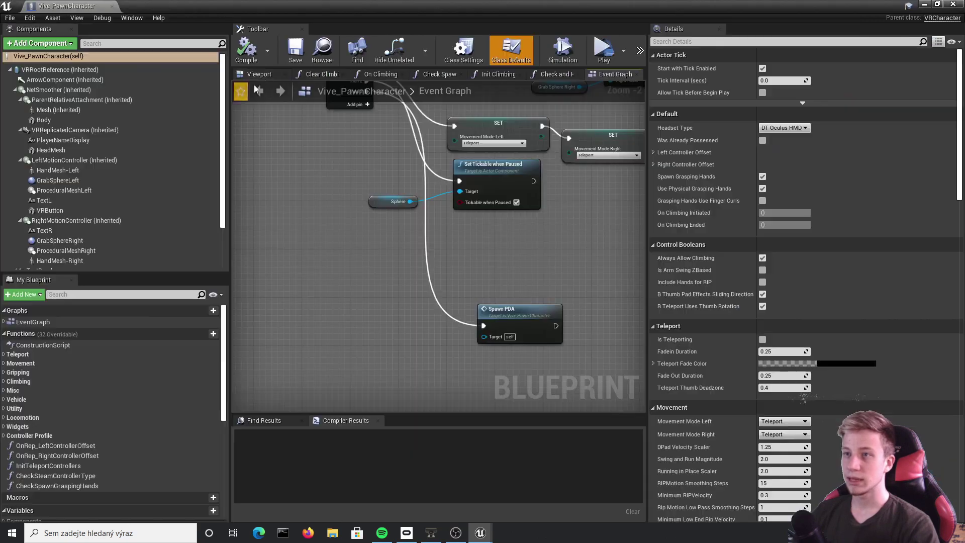
pyautogui.click(259, 75)
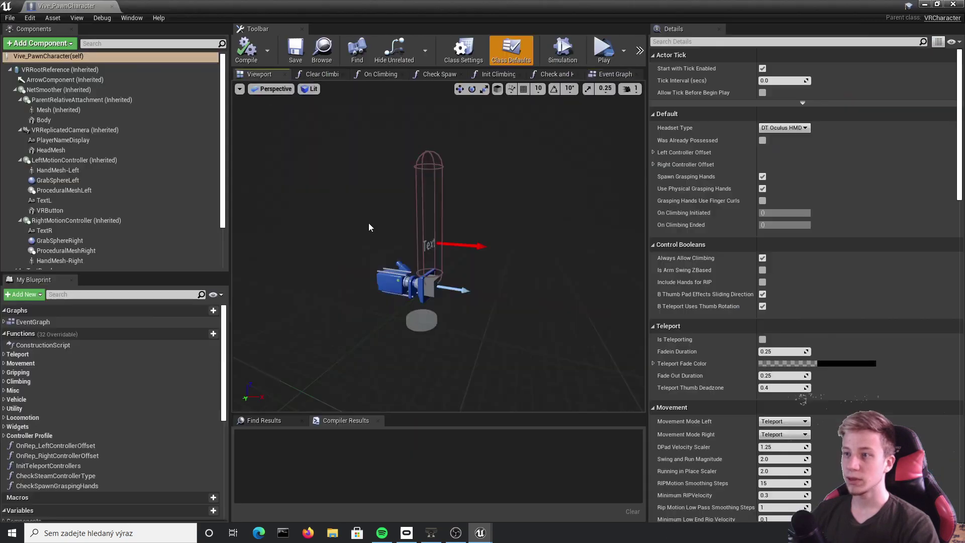
# - Add a Camera component under VRRootReference in the pawn's component hierarchy
pyautogui.click(16, 71)
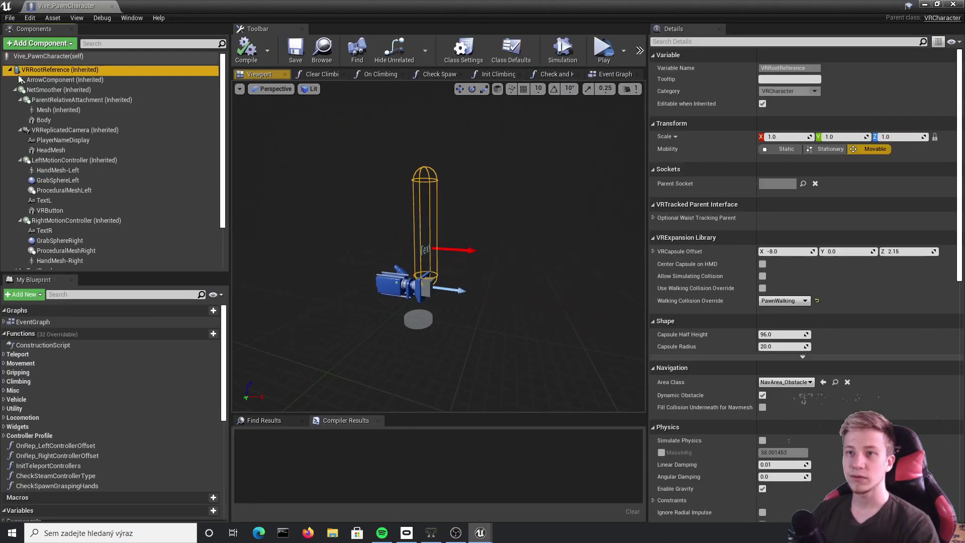
pyautogui.click(10, 70)
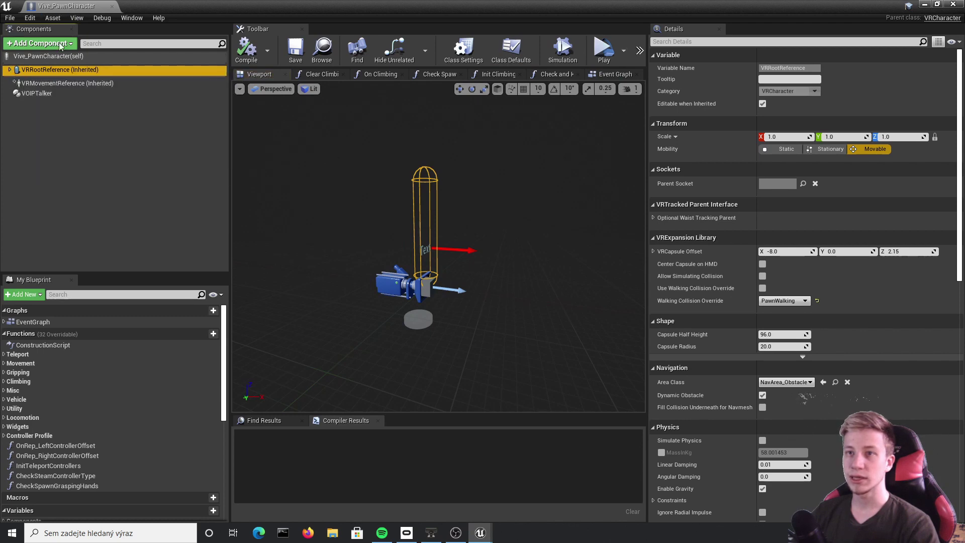
pyautogui.click(40, 43)
pyautogui.write('cam')
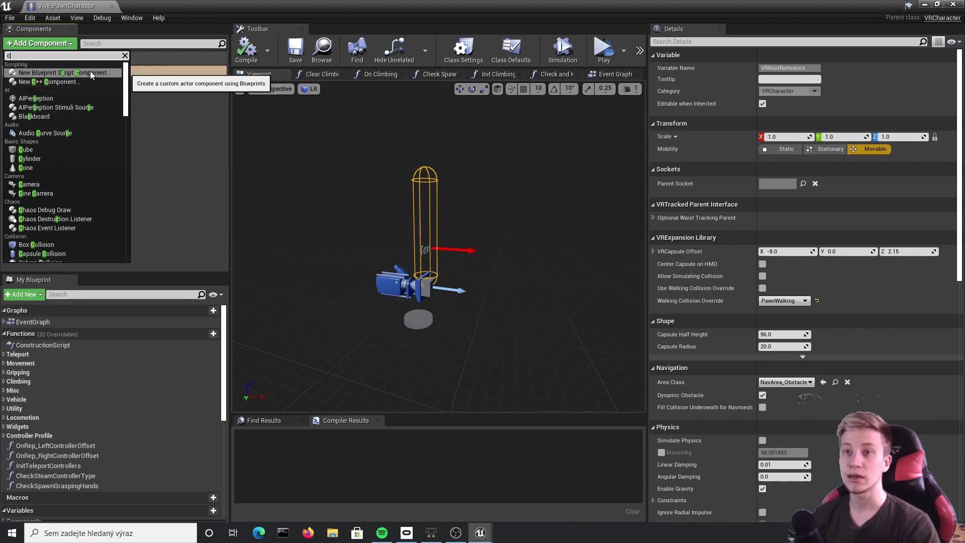
pyautogui.press('Return')
# - Rename the new Camera component to Map_Cam and compile the blueprint
pyautogui.scroll(4, 90, 72)
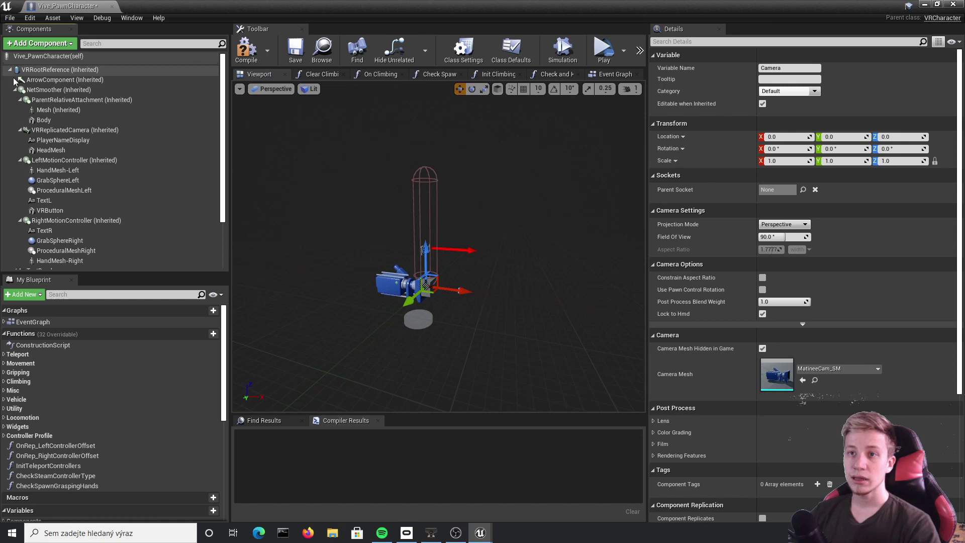
pyautogui.click(16, 91)
pyautogui.click(15, 90)
pyautogui.click(15, 100)
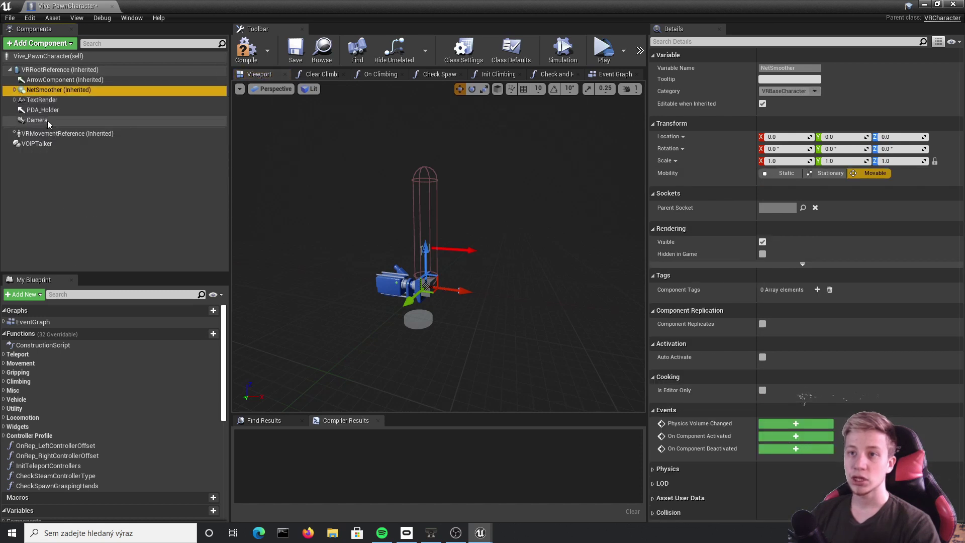
pyautogui.click(36, 120)
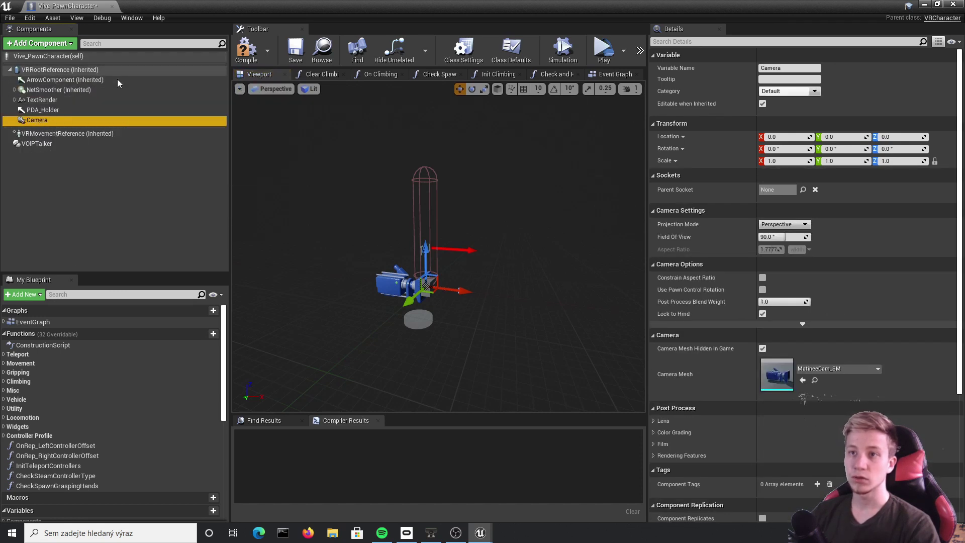
pyautogui.click(391, 281)
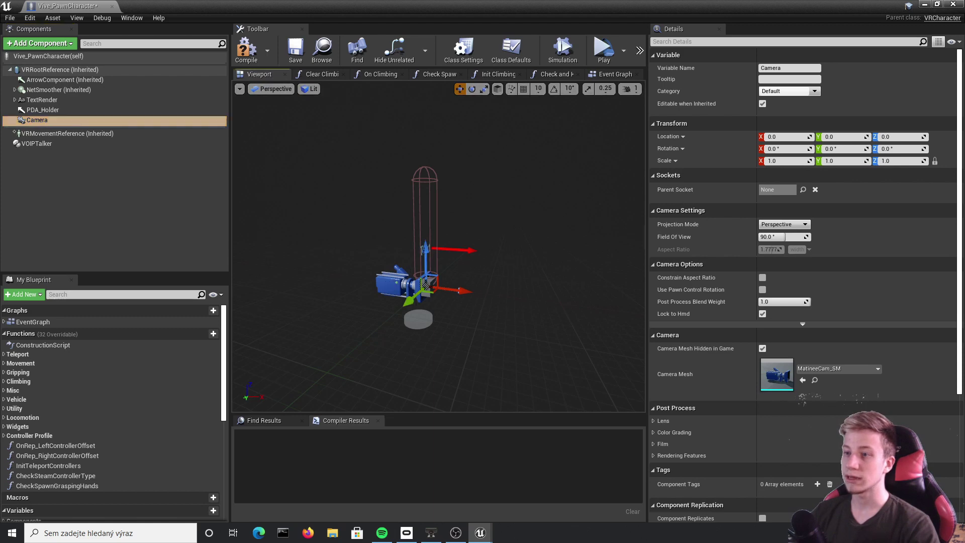
pyautogui.moveTo(450, 315); pyautogui.dragTo(458, 305, button='right')
pyautogui.moveTo(784, 68); pyautogui.dragTo(746, 68)
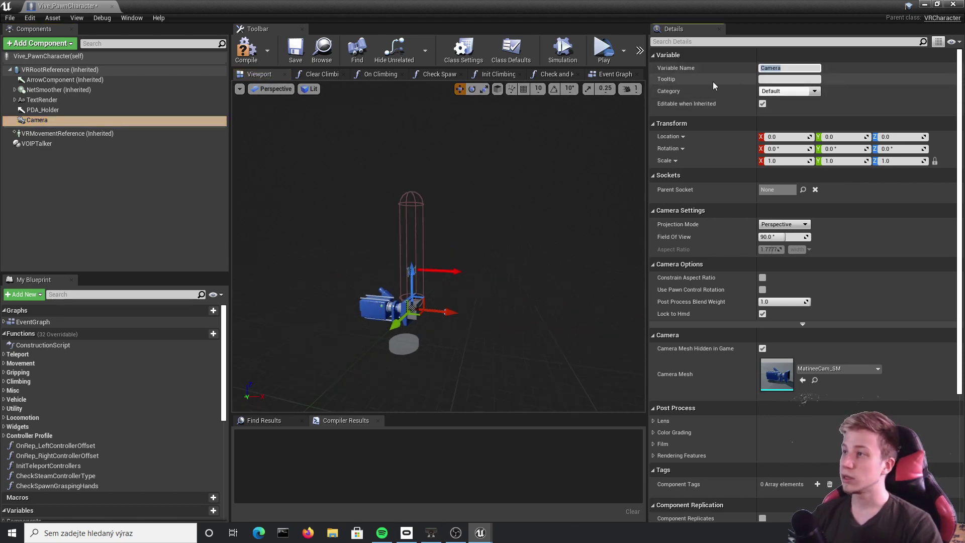
pyautogui.write('Map_Cam')
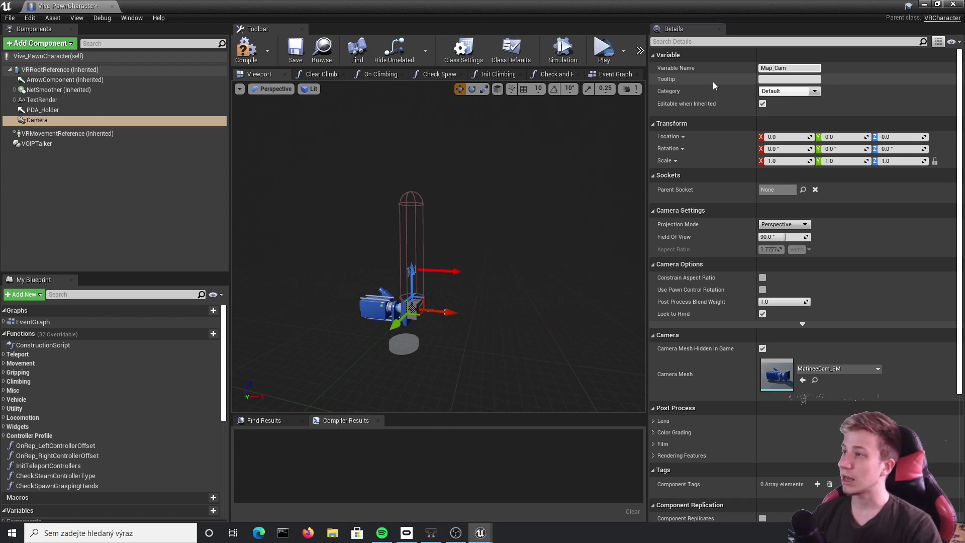
pyautogui.press('Return')
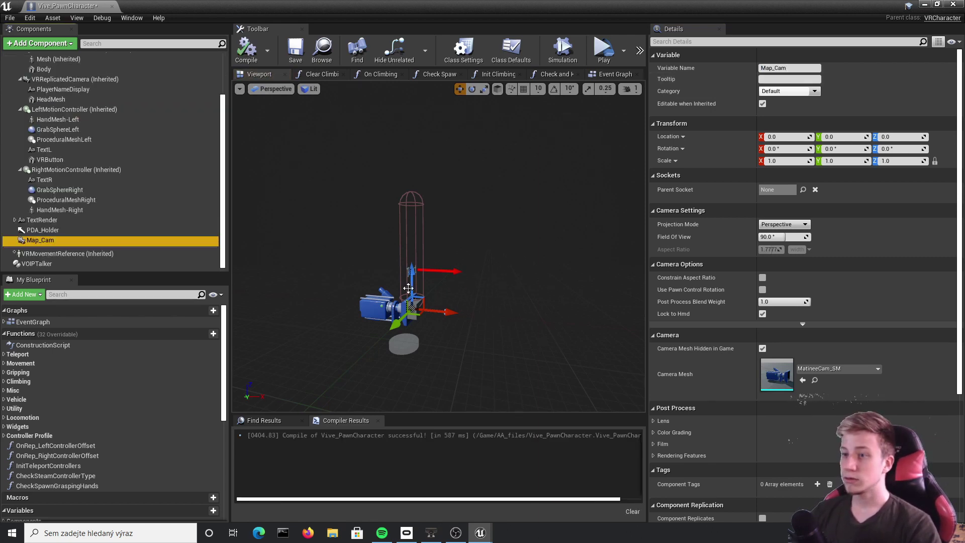
# - Raise Map_Cam above the capsule to a Z location of about 254 and set its Y rotation to -90°
pyautogui.moveTo(409, 274); pyautogui.dragTo(410, 120)
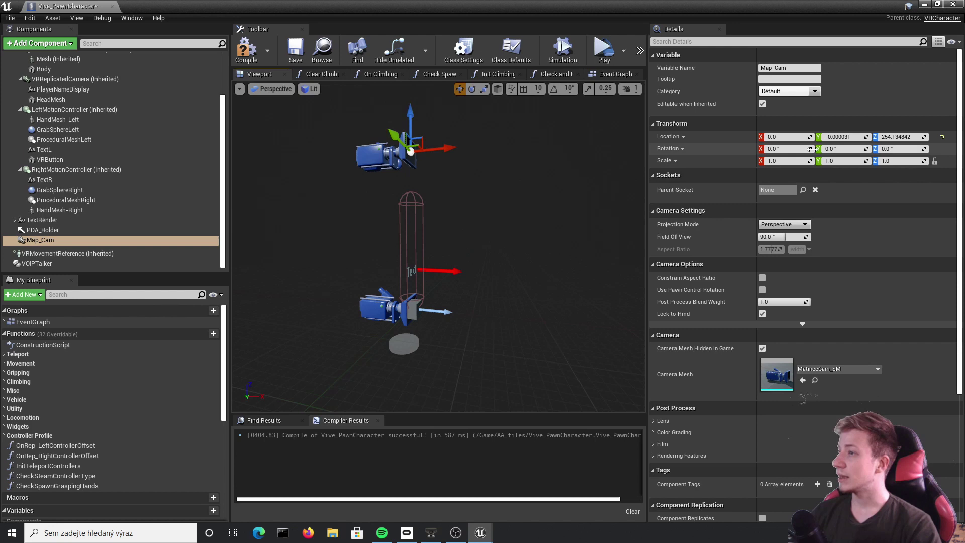
pyautogui.click(835, 149)
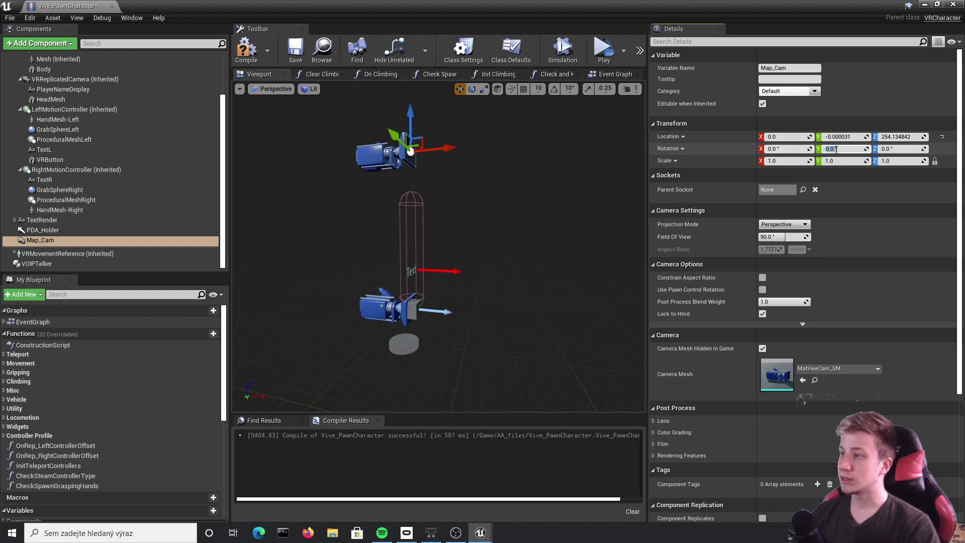
pyautogui.press('Return')
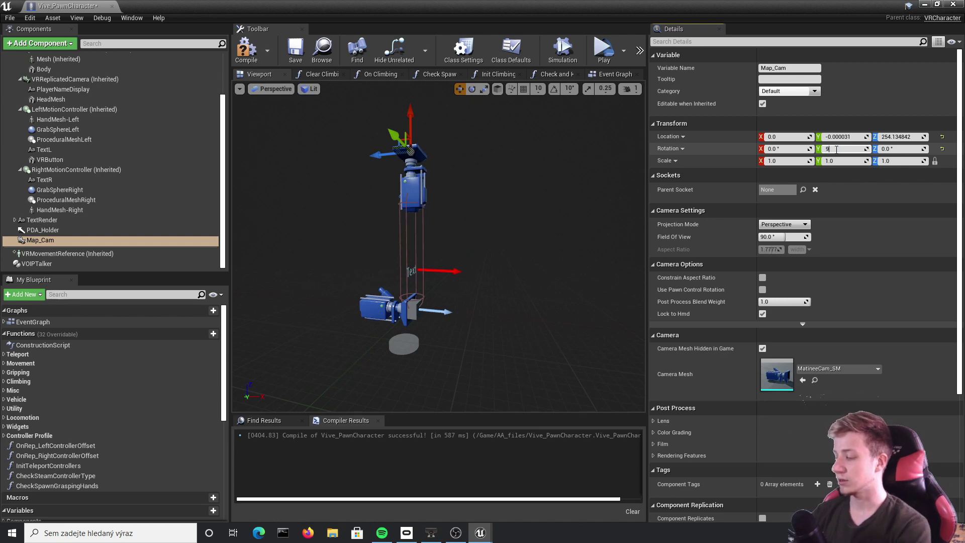
pyautogui.write('-90')
pyautogui.press('Return')
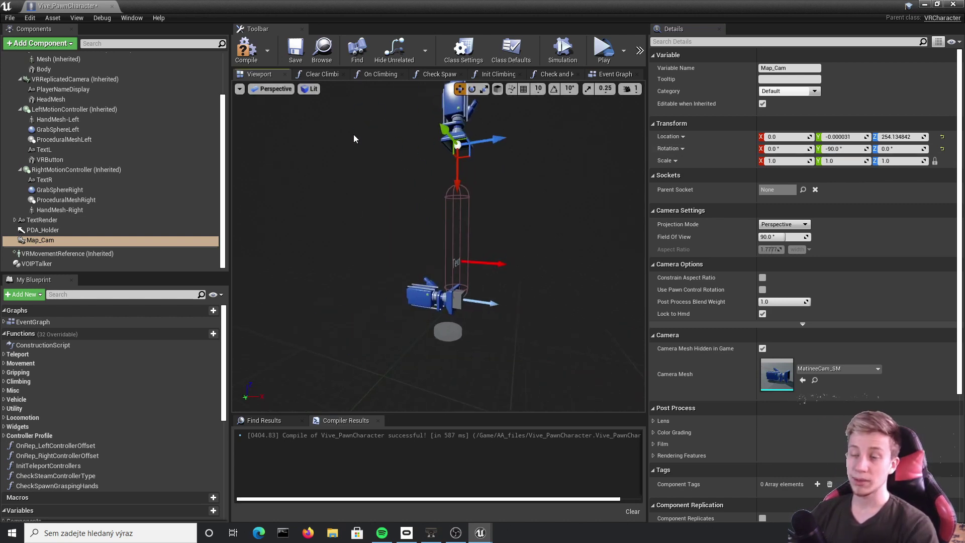
# - Set Map_Cam's Z location to 1500 and compile the blueprint
pyautogui.scroll(-3, 471, 176)
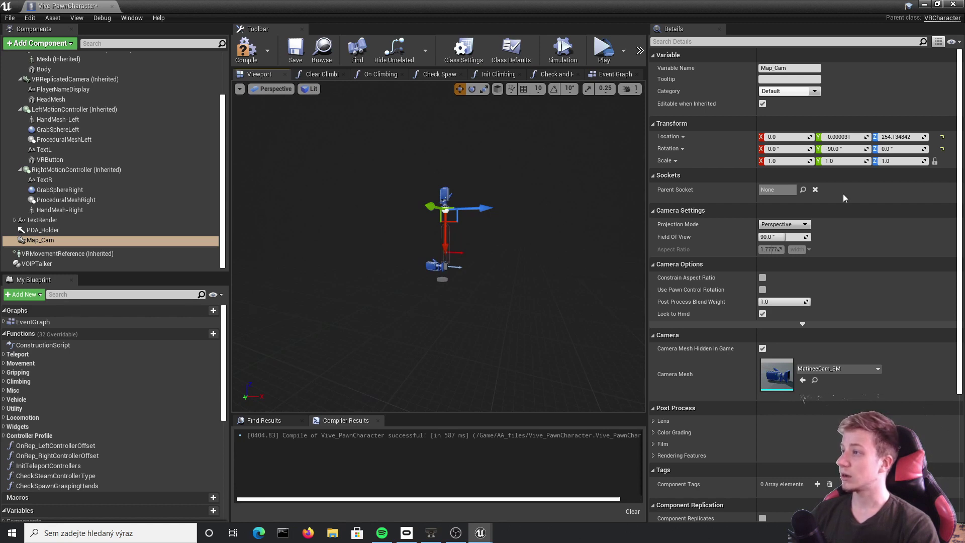
pyautogui.click(912, 135)
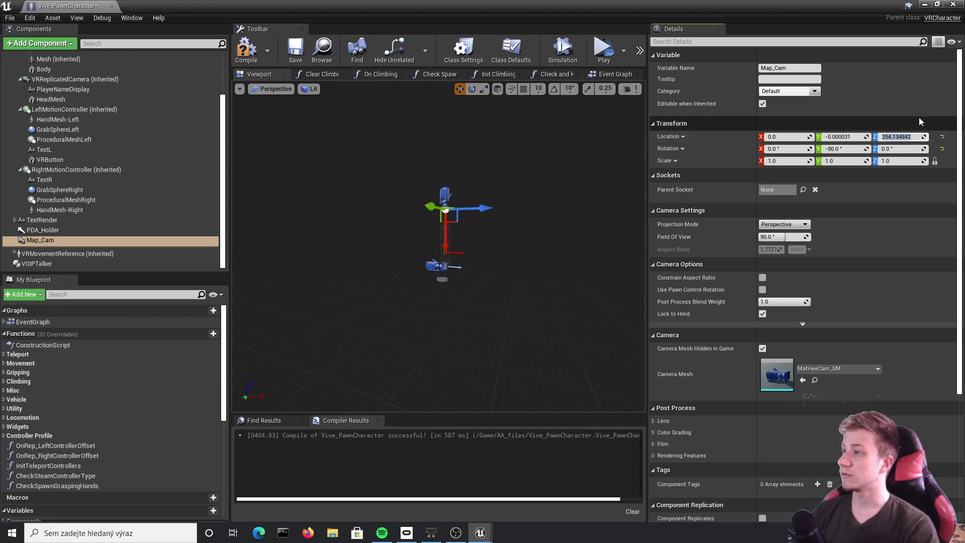
pyautogui.write('15')
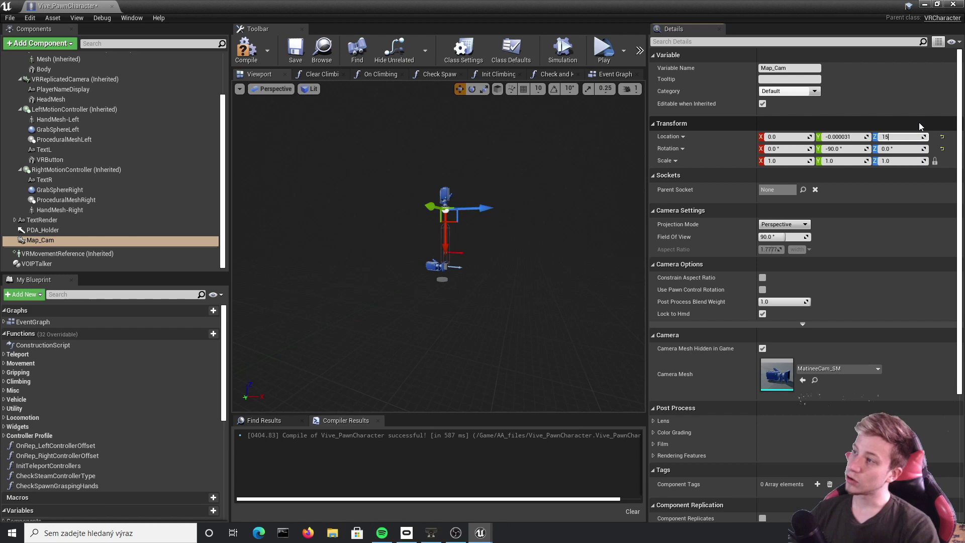
pyautogui.write('00')
pyautogui.press('Return')
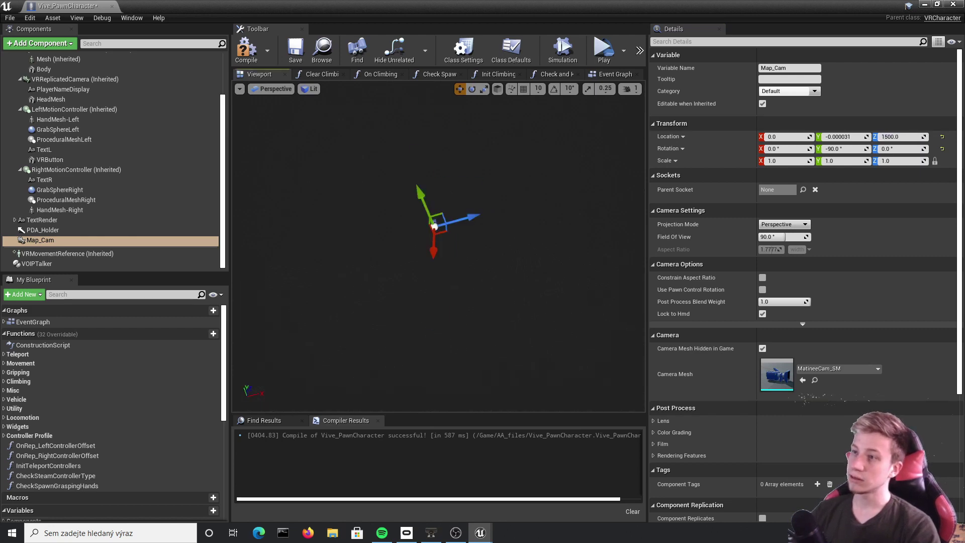
pyautogui.moveTo(435, 211); pyautogui.dragTo(435, 271, button='right')
pyautogui.click(247, 54)
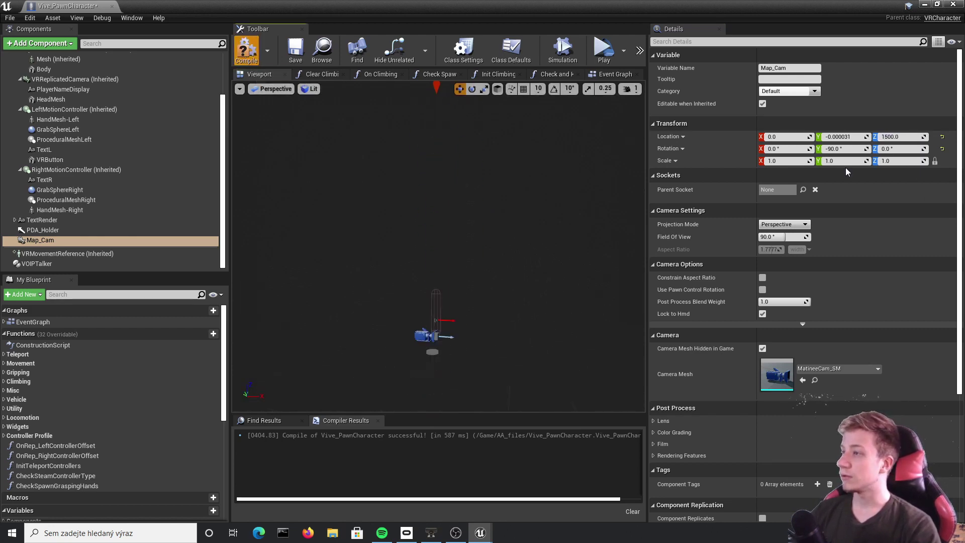
# - Add a Scene Capture Component 2D as a child of Map_Cam and compile the blueprint
pyautogui.click(38, 244)
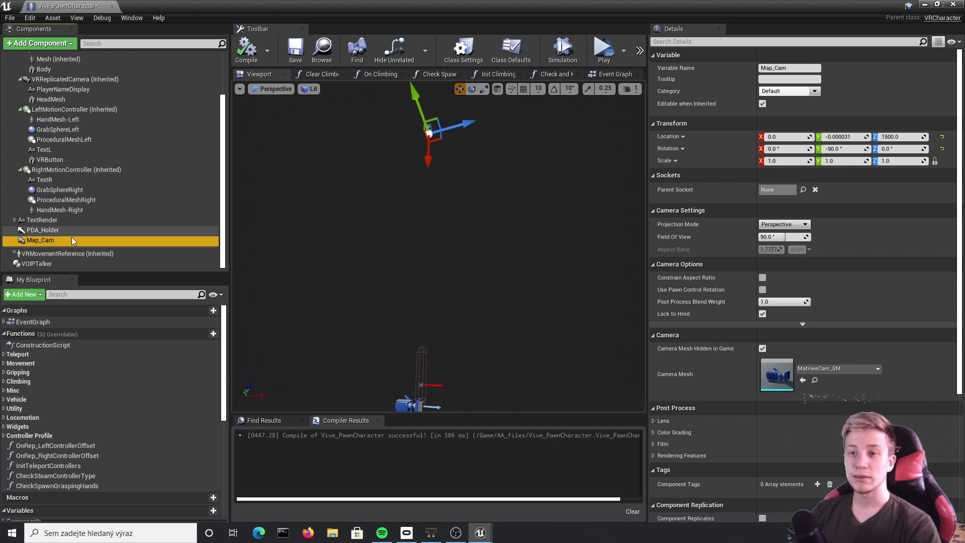
pyautogui.click(40, 44)
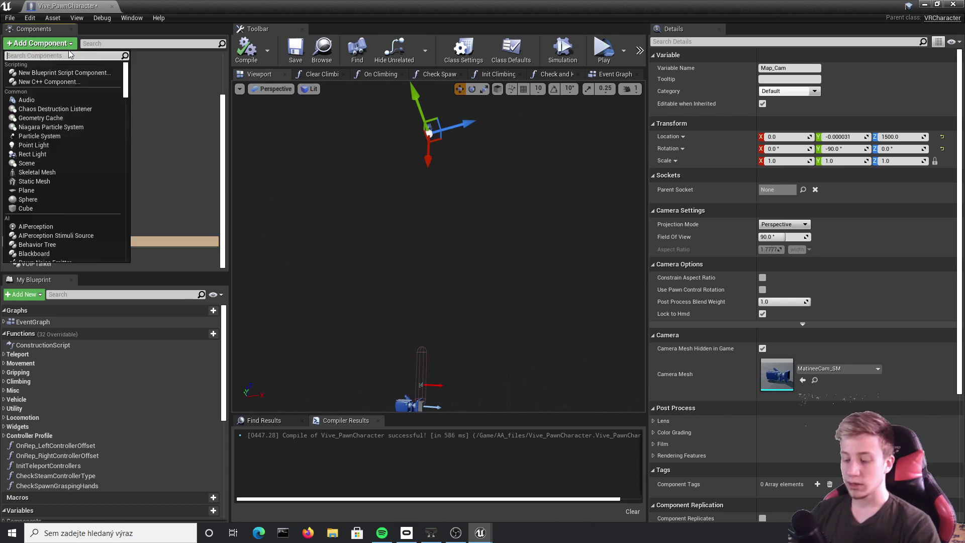
pyautogui.write('2d')
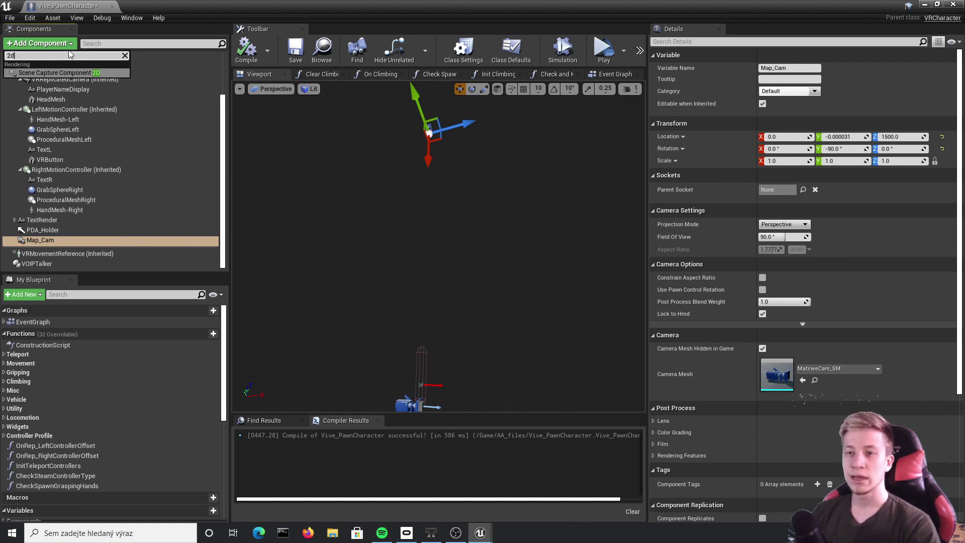
pyautogui.press('Return')
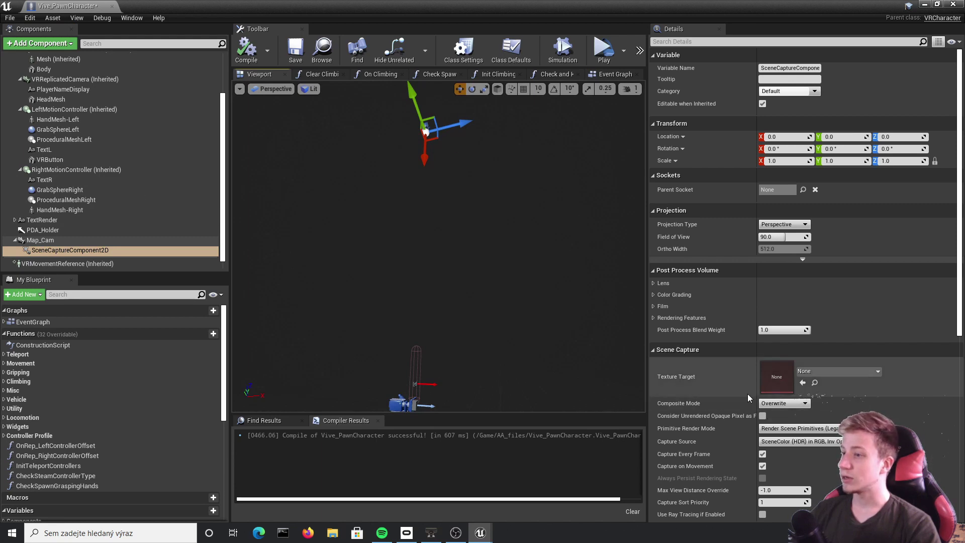
# - Create a Render Target asset named Map_Target in the AA_files/Widgets folder and open it in the texture editor
pyautogui.click(820, 373)
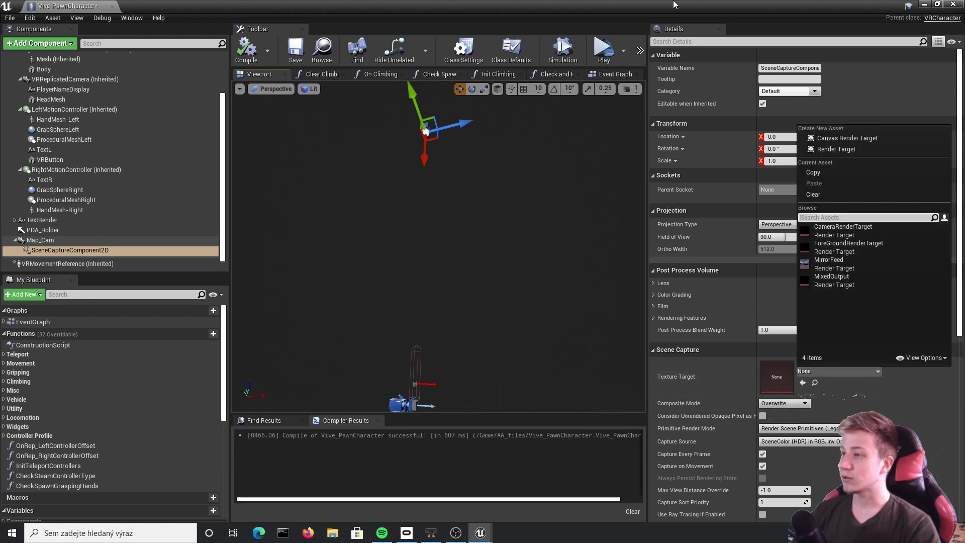
pyautogui.moveTo(673, 3); pyautogui.dragTo(804, 421)
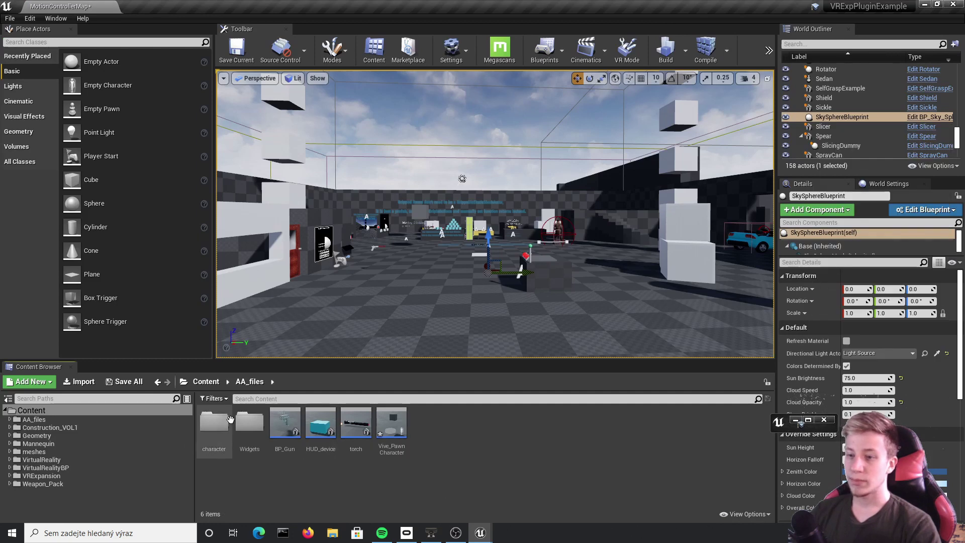
pyautogui.doubleClick(249, 425)
pyautogui.rightClick(312, 448)
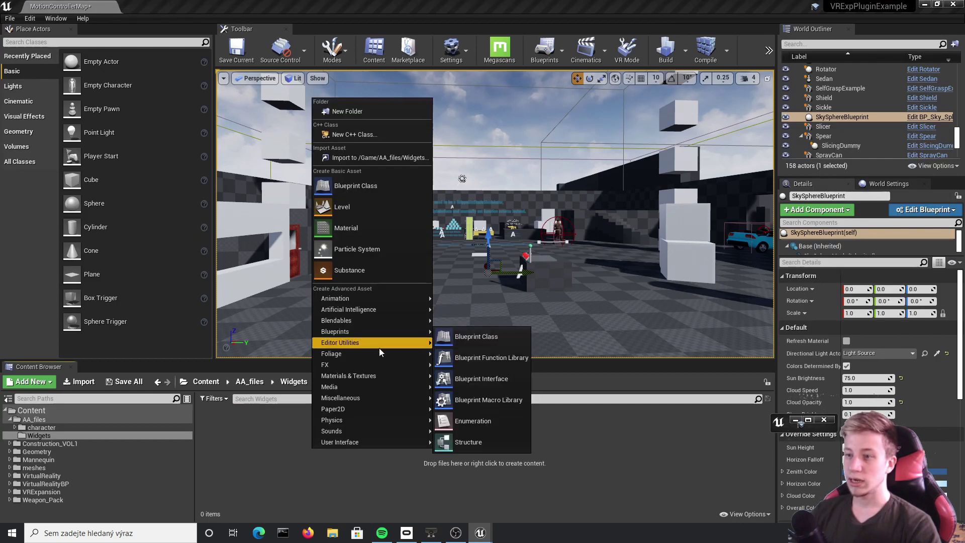
pyautogui.moveTo(357, 374)
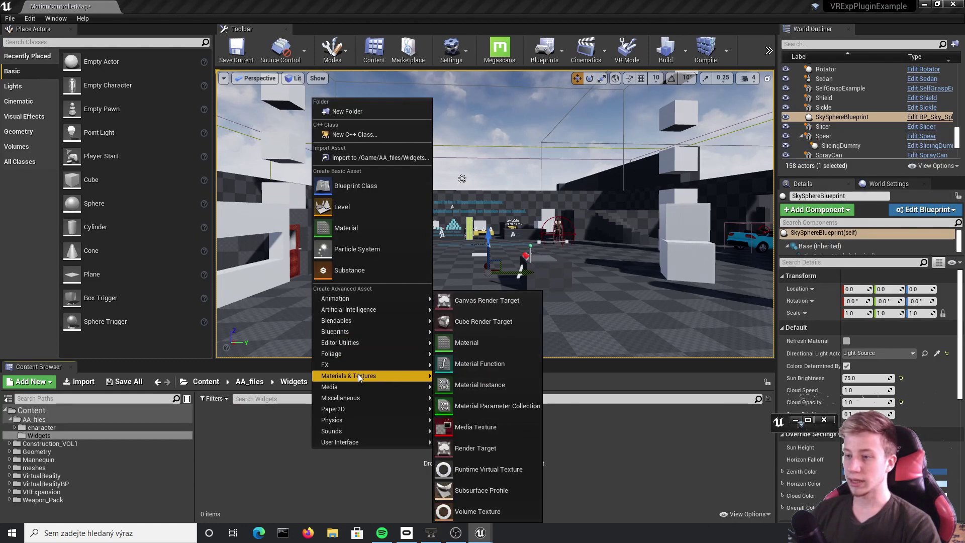
pyautogui.click(495, 451)
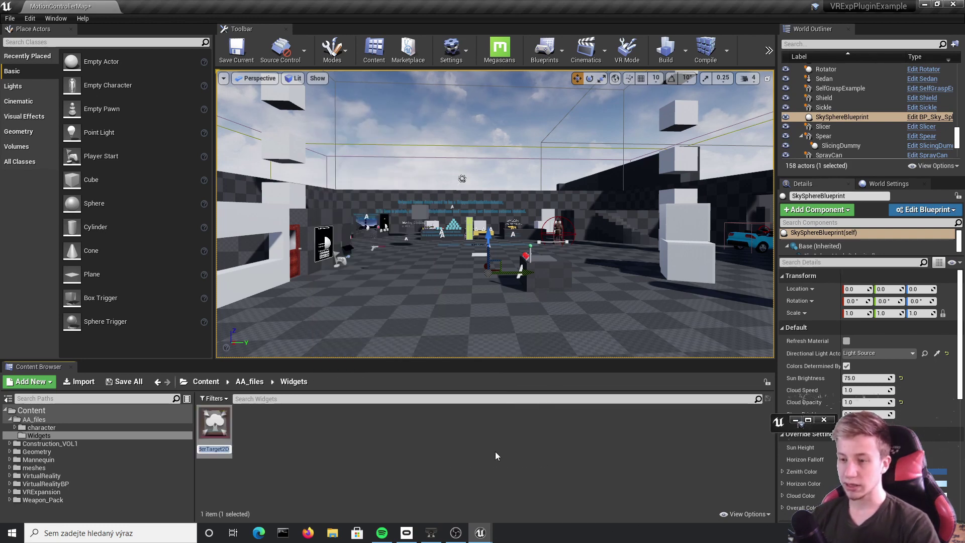
pyautogui.write('Map_Target')
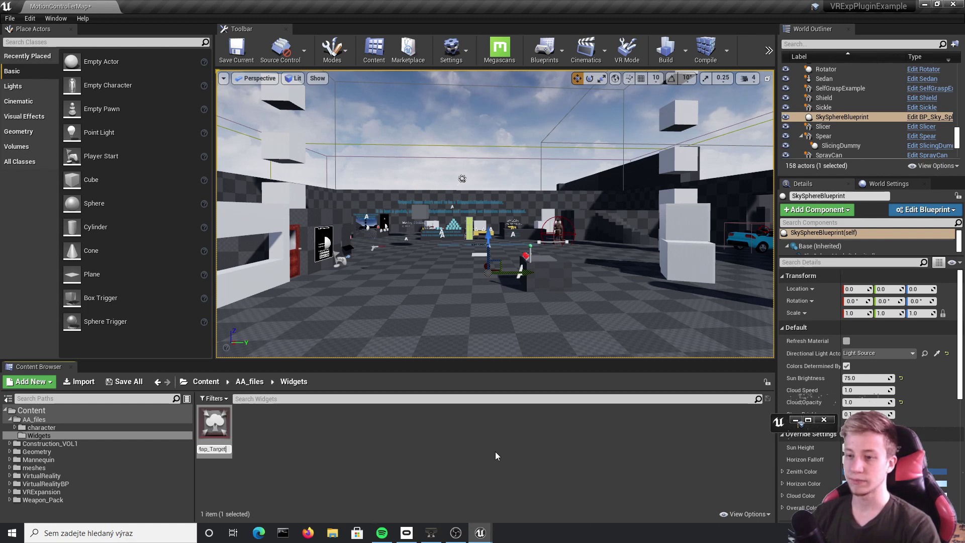
pyautogui.press('Return')
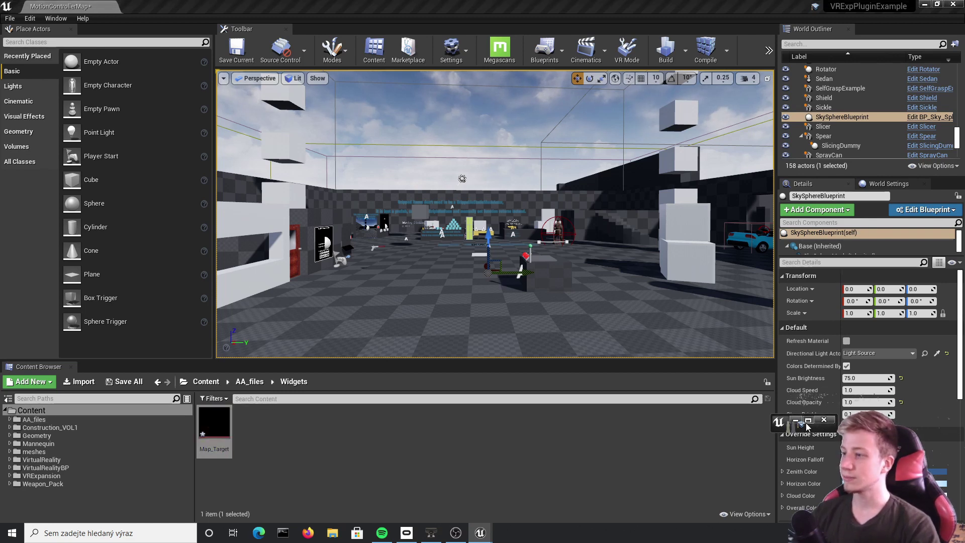
pyautogui.click(807, 421)
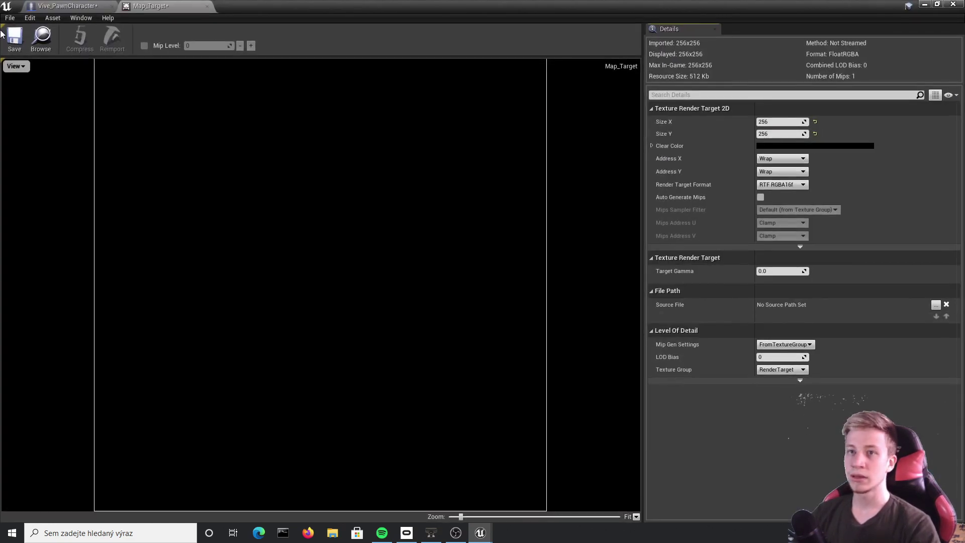
# - Save the render target, then set the SceneCaptureComponent2D's Texture Target to Map_Target and compile the pawn blueprint
pyautogui.click(15, 38)
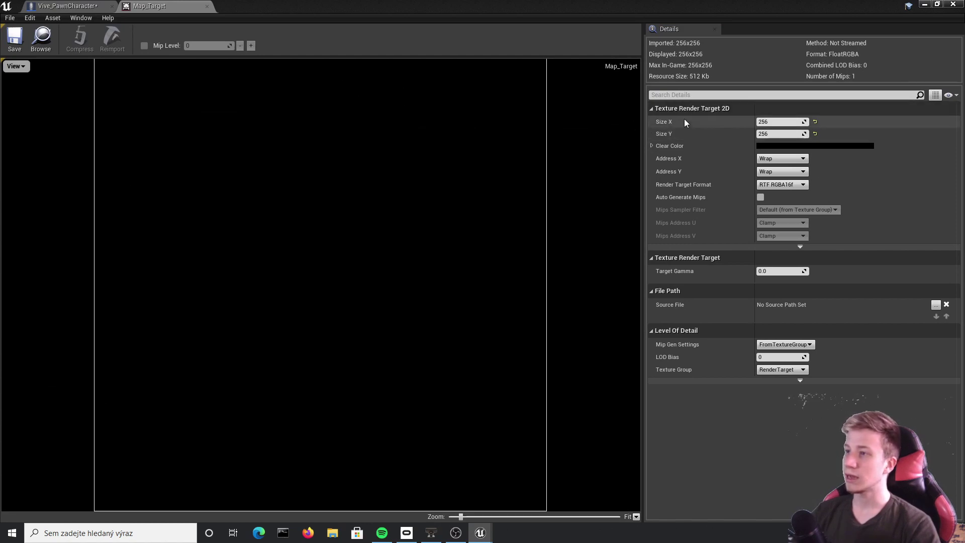
pyautogui.click(68, 6)
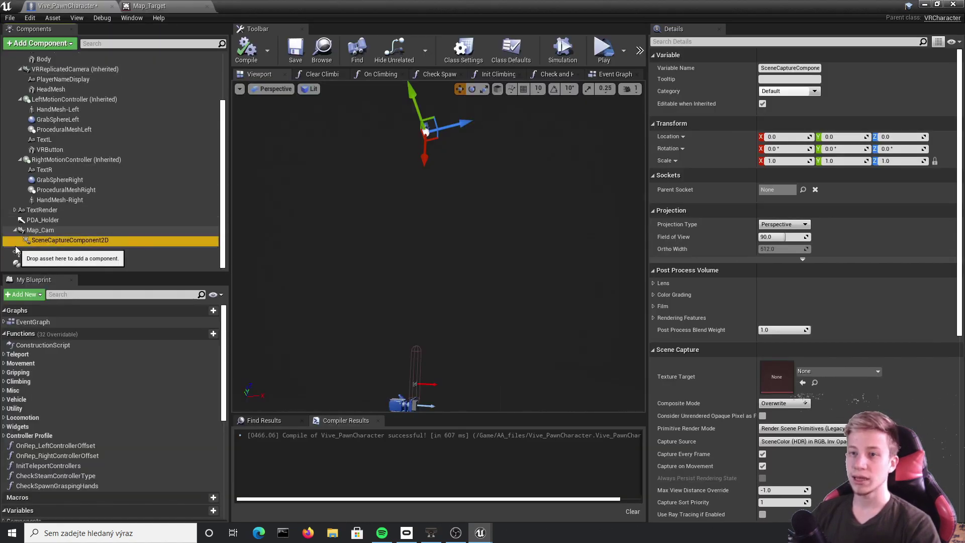
pyautogui.scroll(-4, 865, 285)
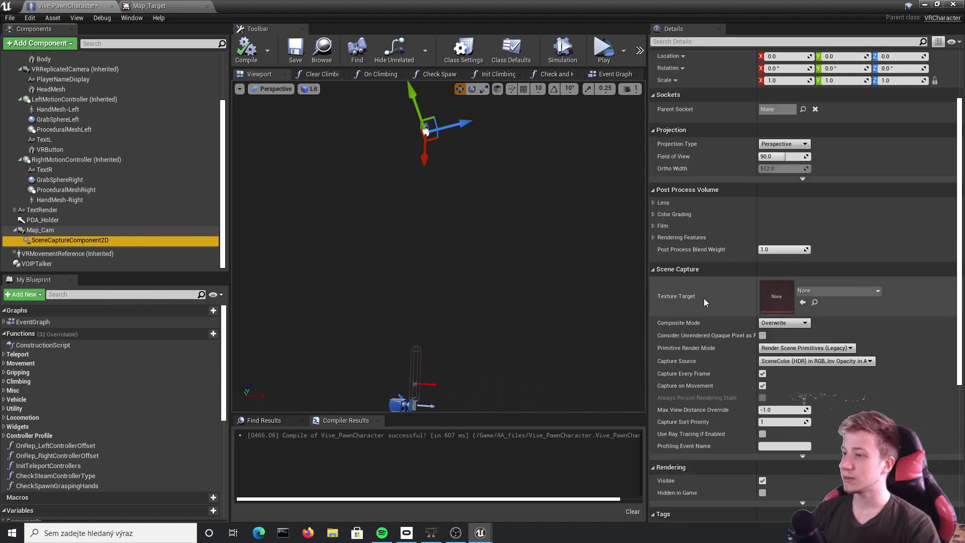
pyautogui.click(854, 291)
pyautogui.click(874, 216)
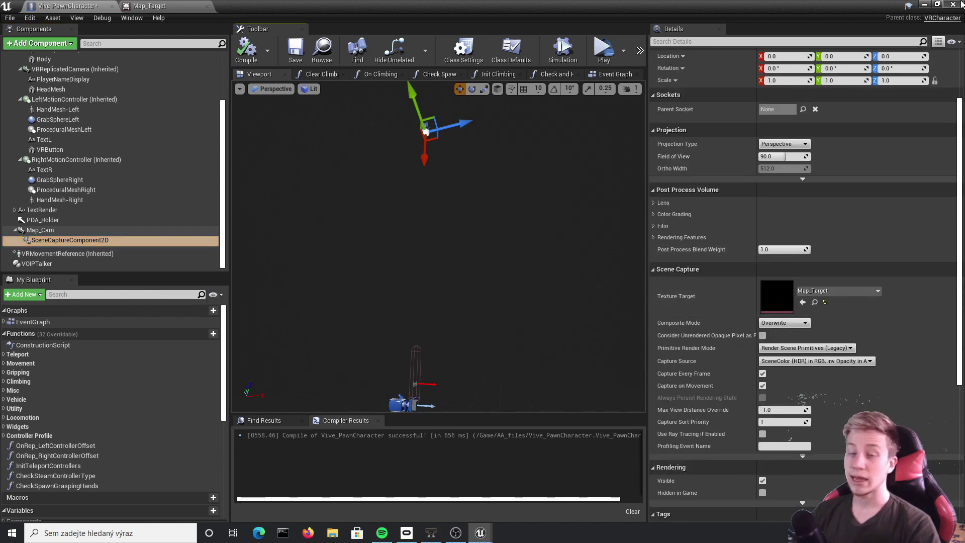
pyautogui.click(961, 4)
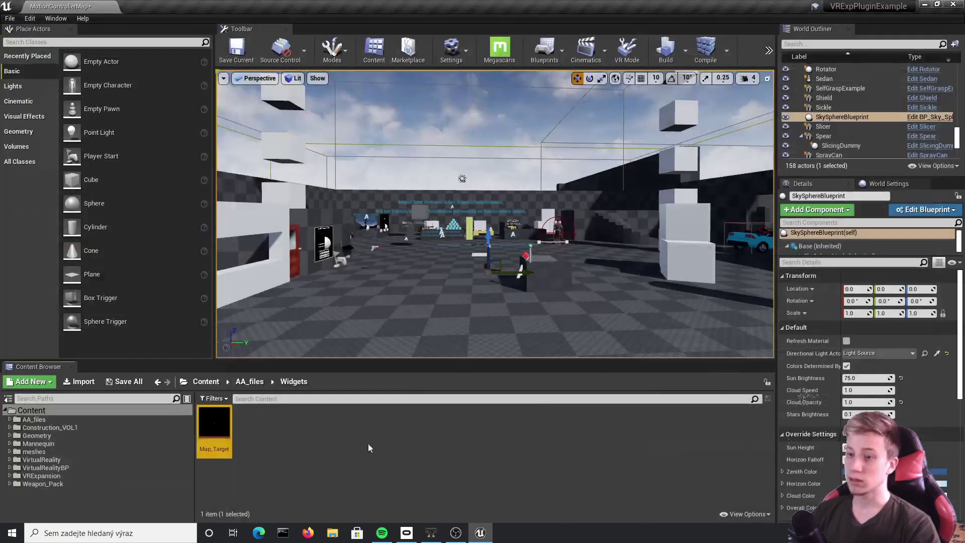
# - Create a material named Map_Mat in the AA_files/Widgets folder
pyautogui.rightClick(277, 419)
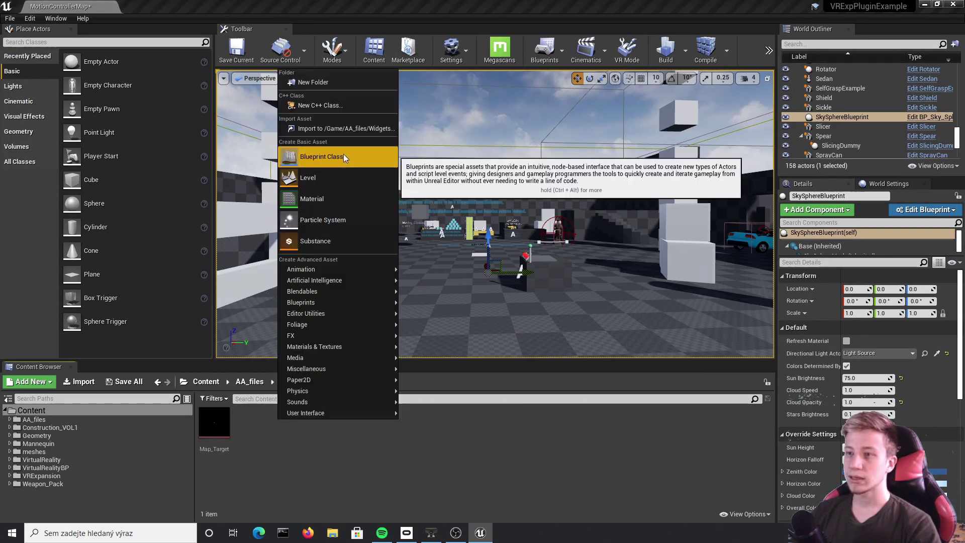
pyautogui.click(321, 200)
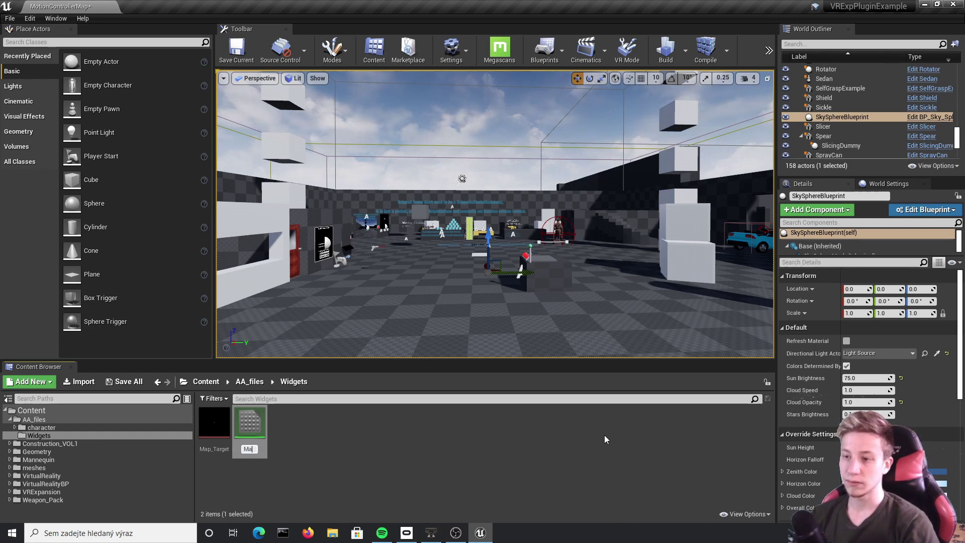
pyautogui.write('p_Mat')
pyautogui.press('Return')
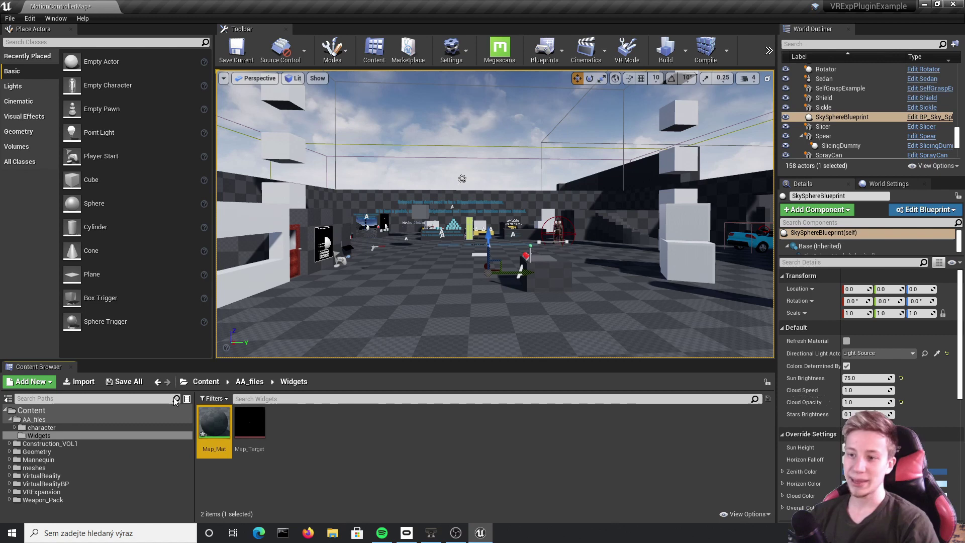
# - Open Map_Mat and set its Material Domain to User Interface
pyautogui.doubleClick(214, 423)
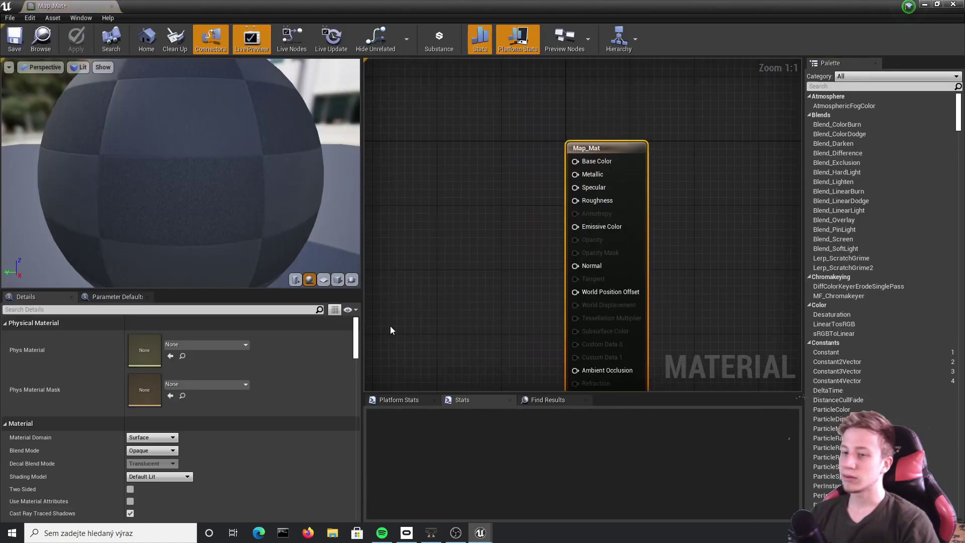
pyautogui.scroll(-3, 121, 432)
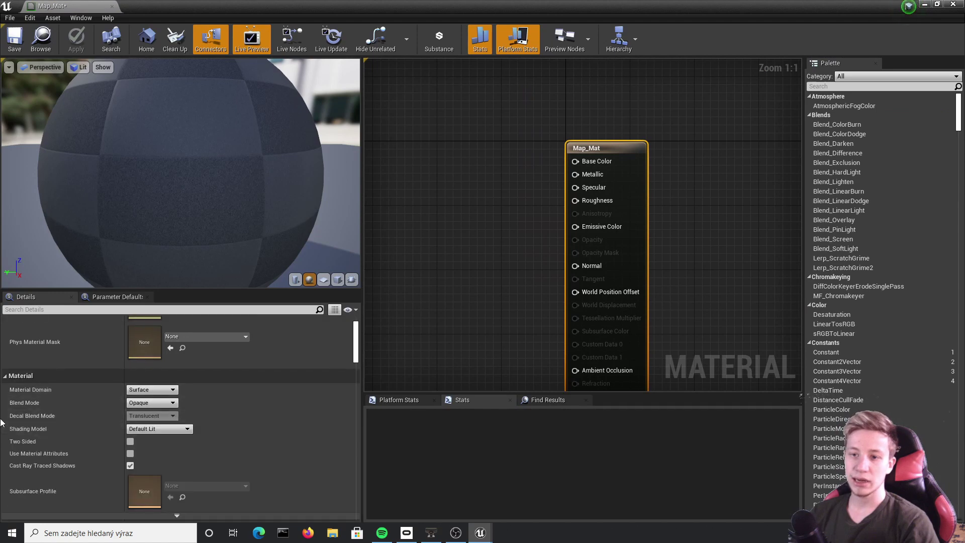
pyautogui.click(172, 391)
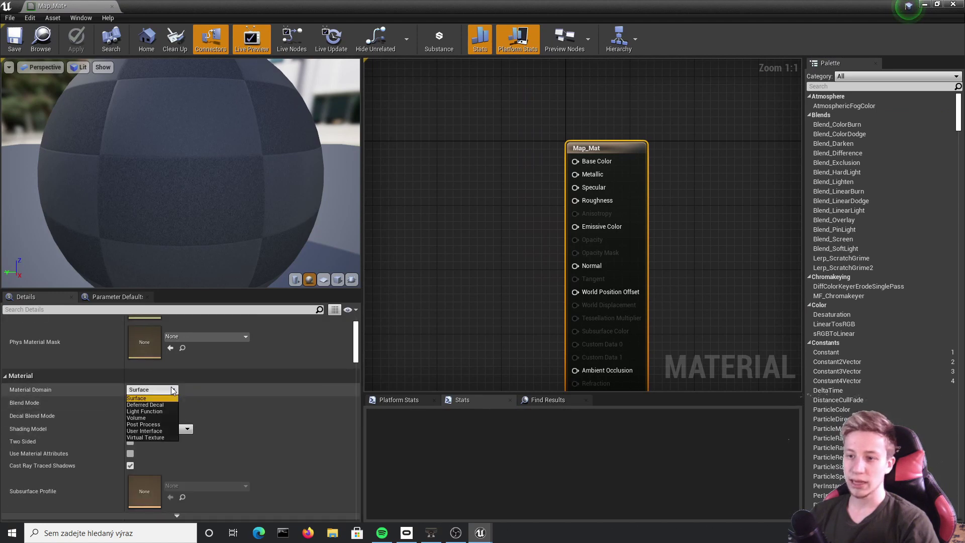
pyautogui.click(159, 431)
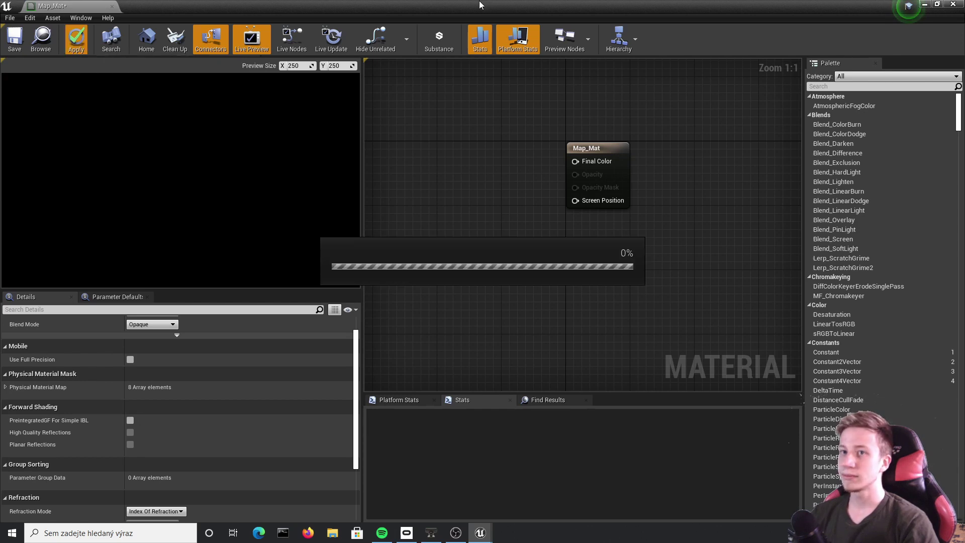
# - Shrink the material editor window to expose the Content Browser and add Map_Target to the Map_Mat graph as a Texture Sample
pyautogui.doubleClick(487, 4)
pyautogui.moveTo(718, 155); pyautogui.dragTo(717, 435)
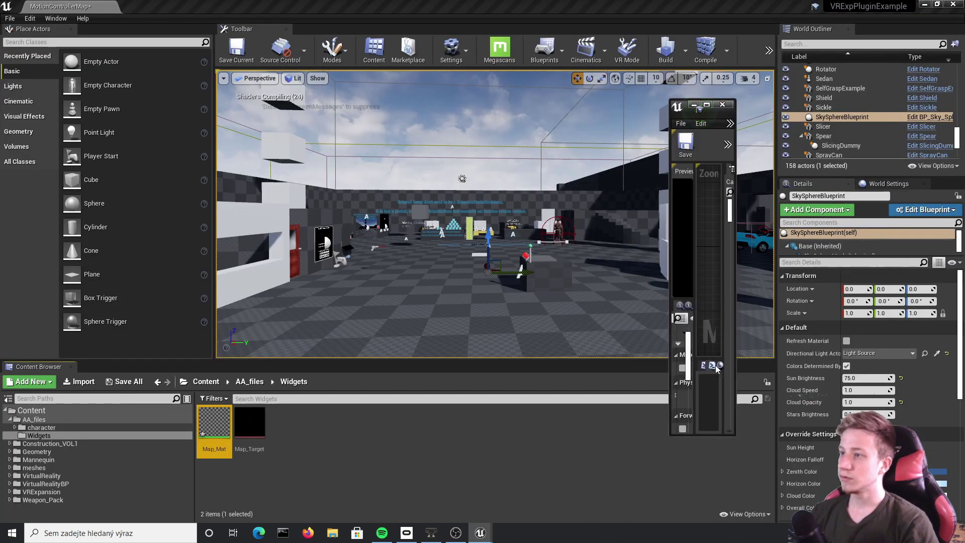
pyautogui.moveTo(734, 273); pyautogui.dragTo(962, 272)
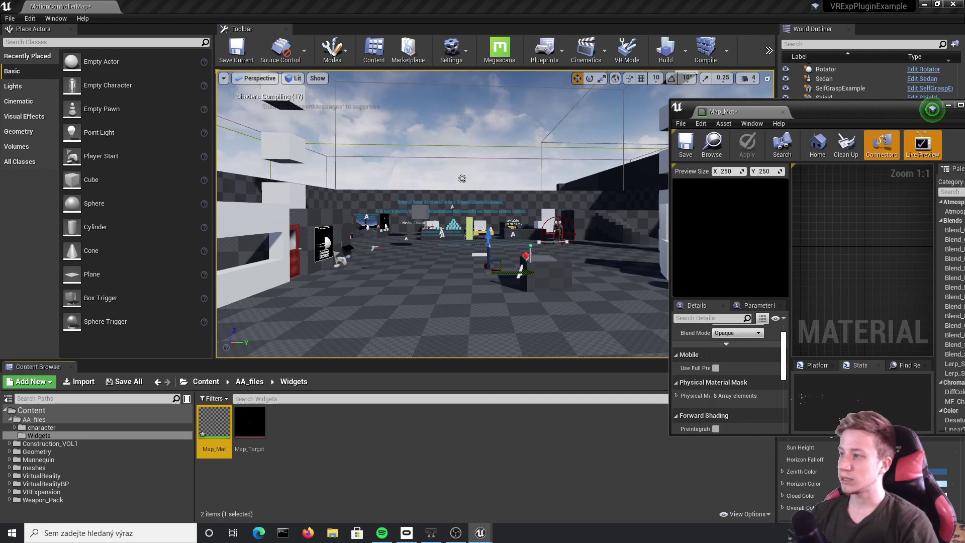
pyautogui.scroll(3, 880, 250)
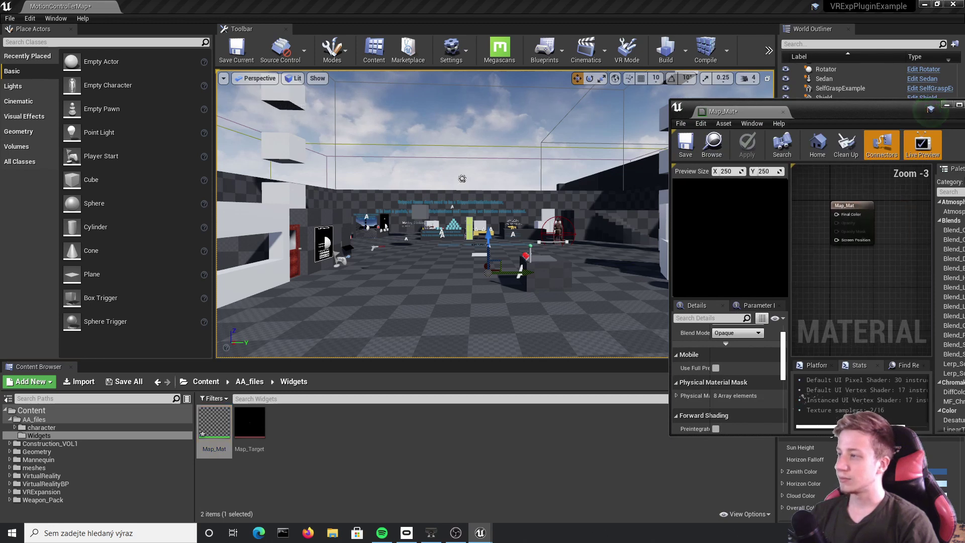
pyautogui.moveTo(832, 249); pyautogui.dragTo(884, 248, button='right')
pyautogui.moveTo(250, 422); pyautogui.dragTo(803, 196)
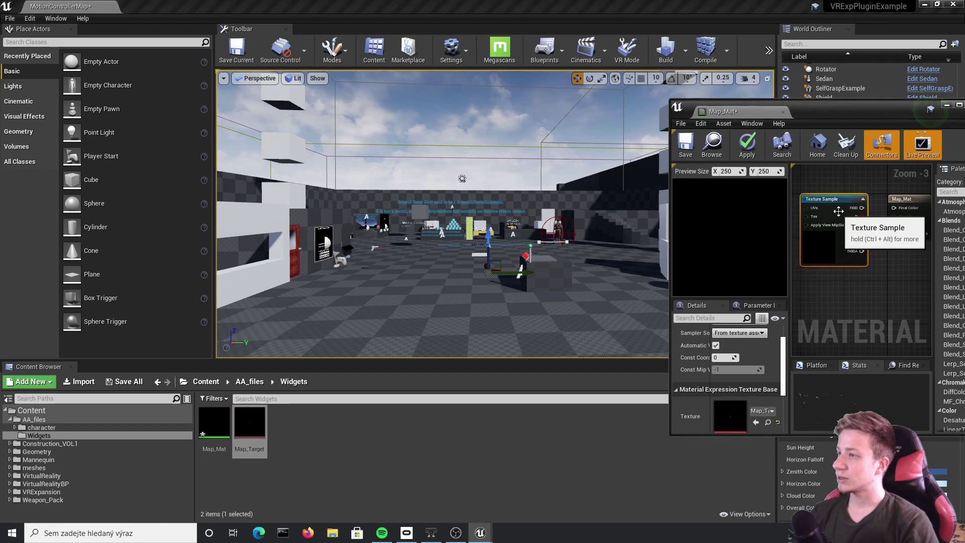
pyautogui.click(435, 434)
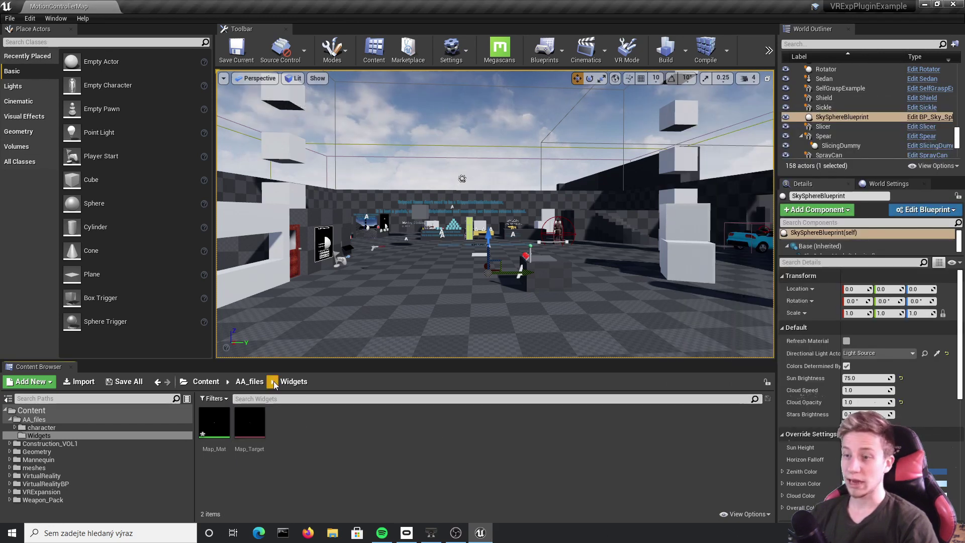
# - Create a Widget Blueprint named Map_Hud in the AA_files/Widgets folder
pyautogui.rightClick(282, 419)
pyautogui.moveTo(320, 411)
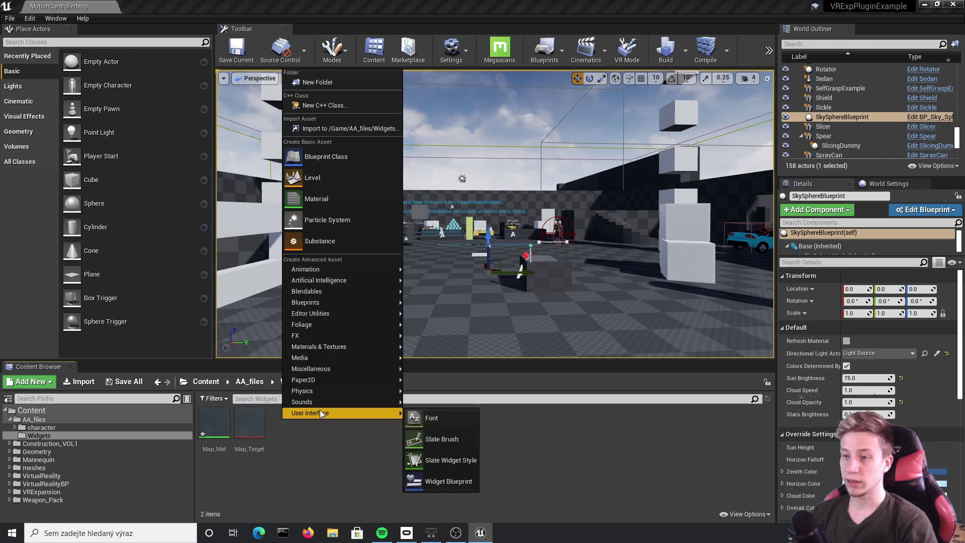
pyautogui.click(452, 481)
pyautogui.write('M')
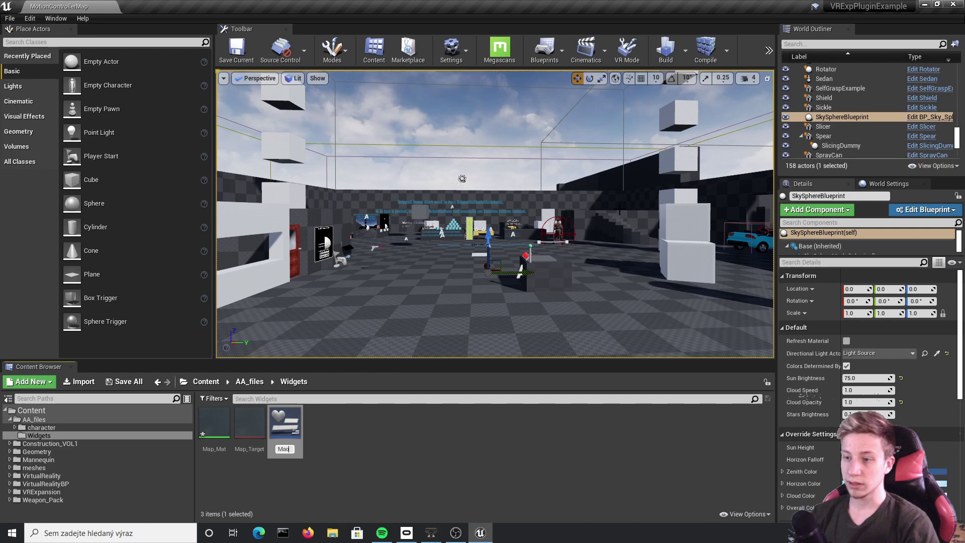
pyautogui.write('ap_Hud')
pyautogui.press('Return')
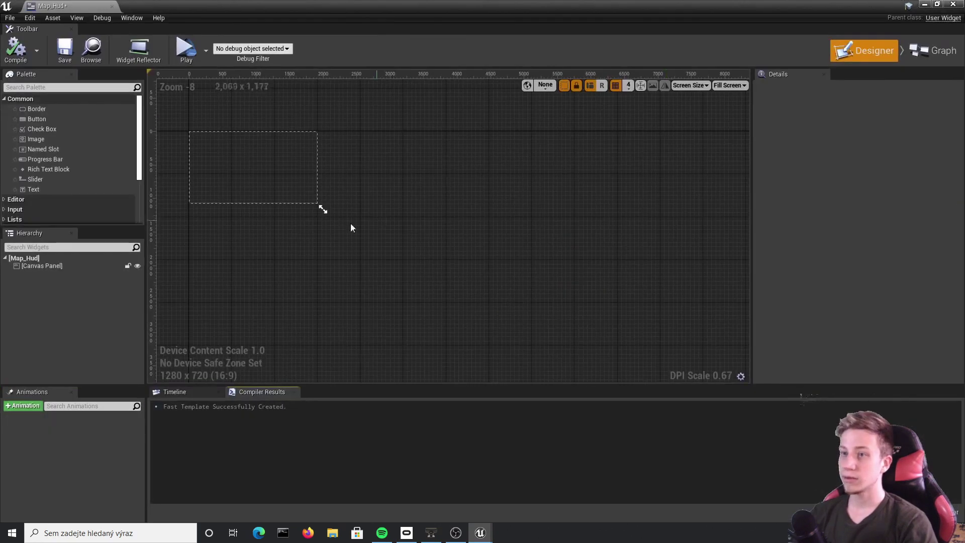
# - Add an Image to the Map_Hud canvas and set its size to 400 by 400
pyautogui.moveTo(351, 222); pyautogui.dragTo(523, 241, button='right')
pyautogui.scroll(3, 402, 183)
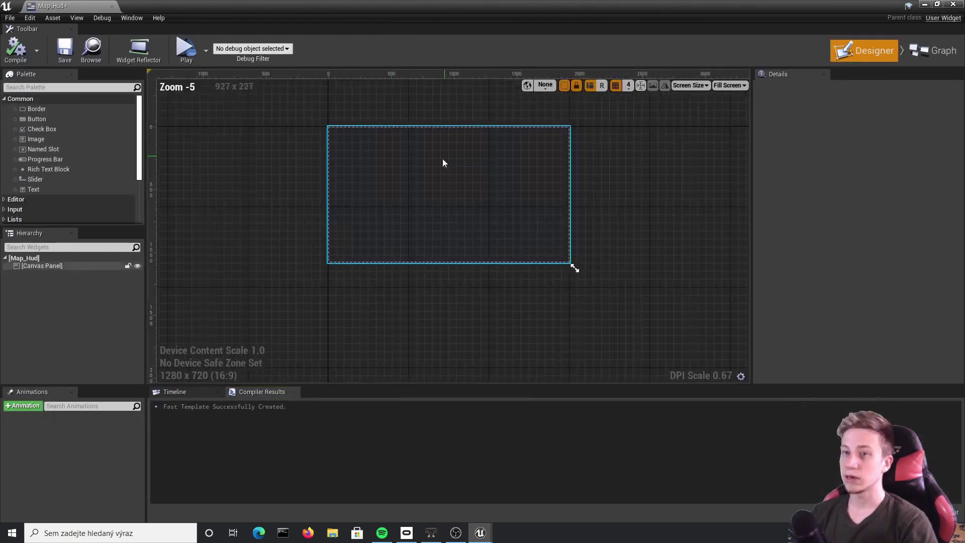
pyautogui.moveTo(53, 141); pyautogui.dragTo(440, 182)
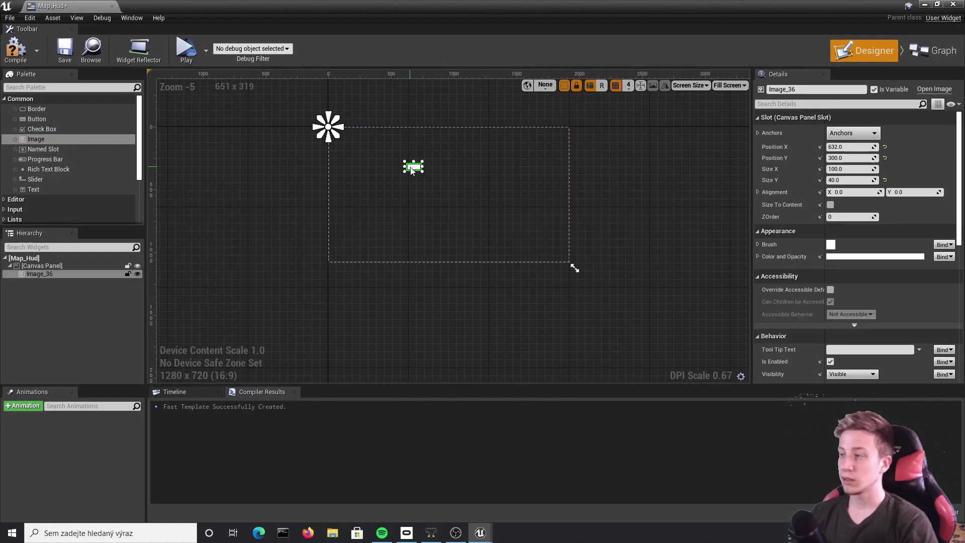
pyautogui.click(848, 169)
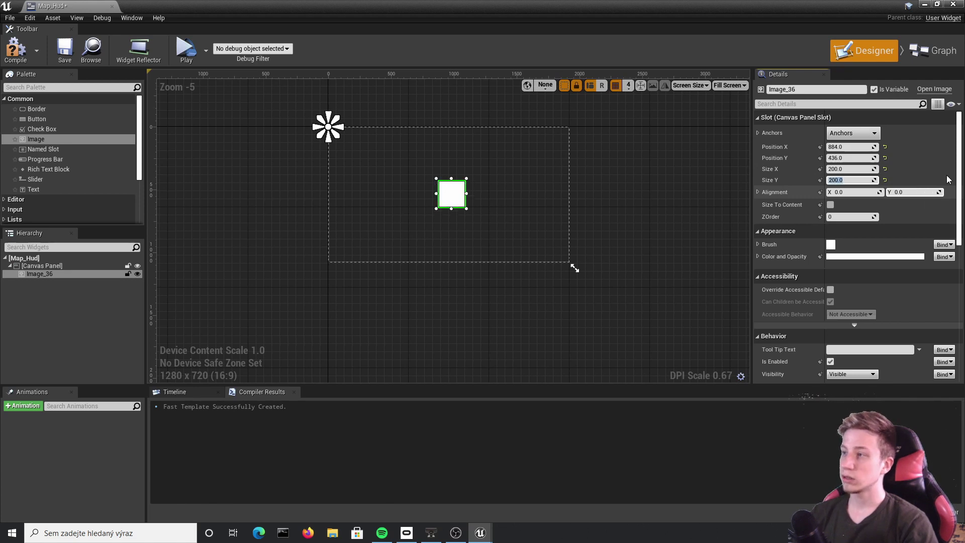
pyautogui.click(857, 169)
pyautogui.write('400')
pyautogui.press('Tab')
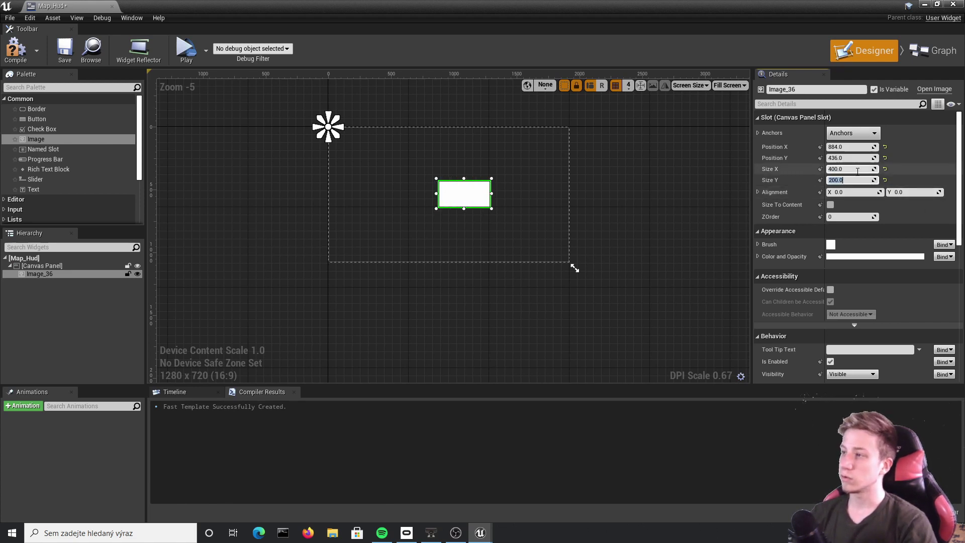
pyautogui.press('Return')
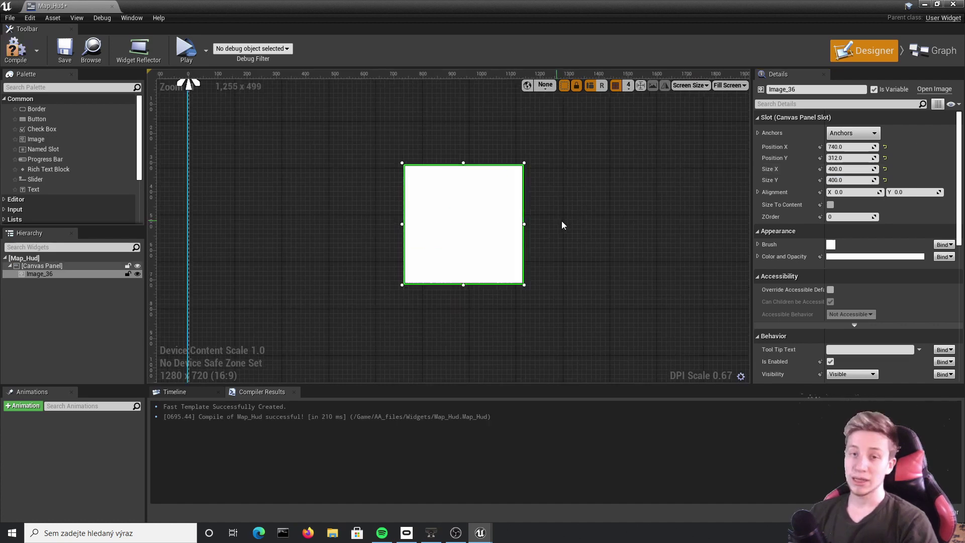
# - Anchor the image to the canvas centre and move it to about the middle of the canvas
pyautogui.scroll(-2, 562, 221)
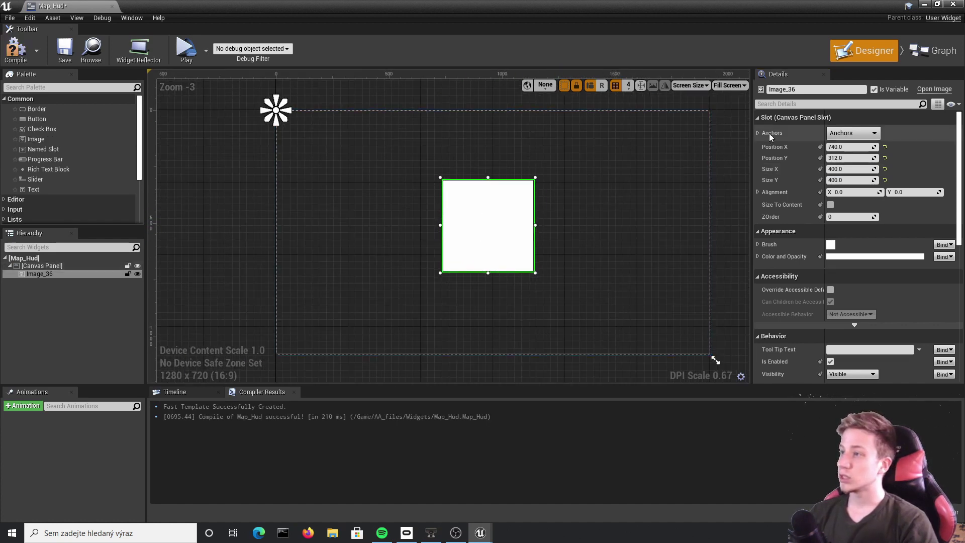
pyautogui.click(860, 133)
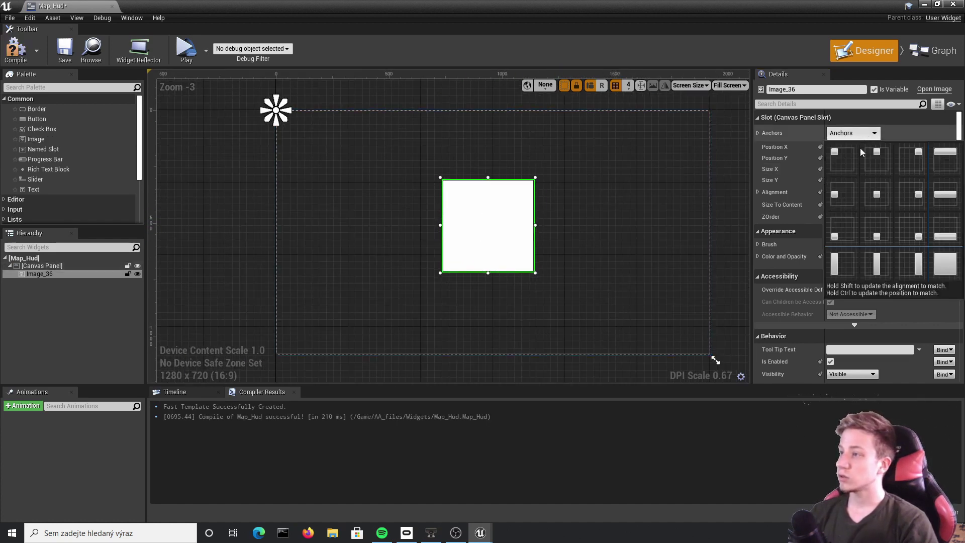
pyautogui.click(881, 191)
pyautogui.moveTo(517, 211); pyautogui.dragTo(521, 222)
# - Set the image's brush to the Map_Mat material and compile the Map_Hud widget
pyautogui.scroll(-5, 888, 261)
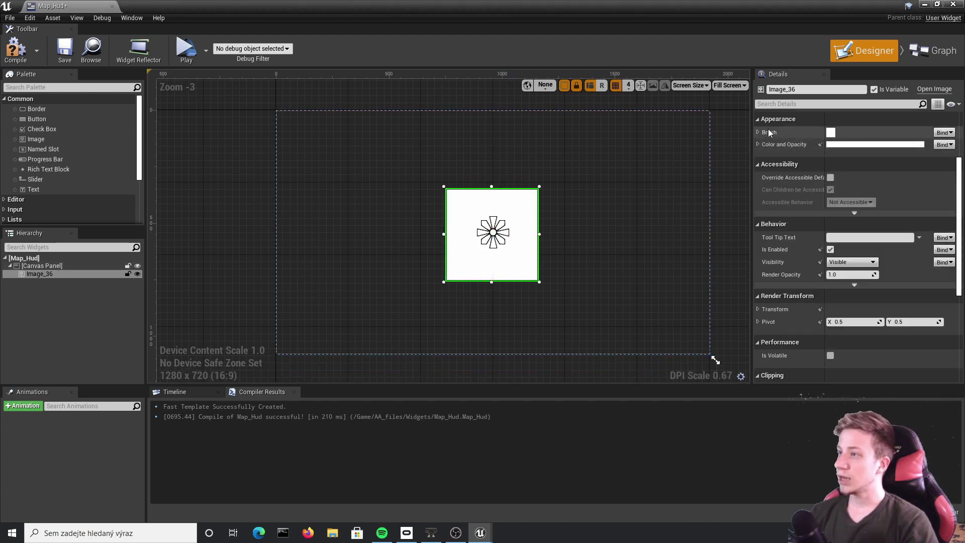
pyautogui.scroll(5, 790, 261)
pyautogui.scroll(-1, 773, 242)
pyautogui.scroll(-3, 771, 243)
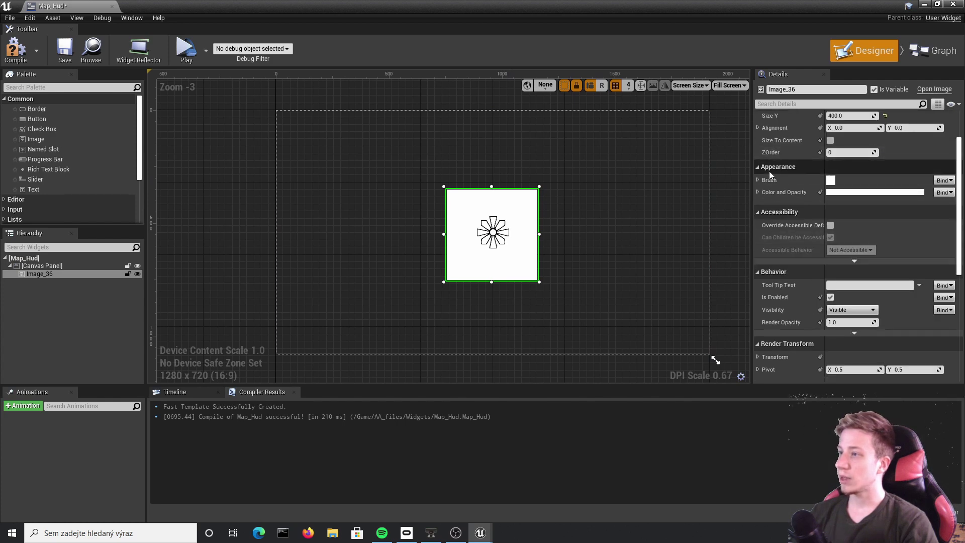
pyautogui.click(757, 180)
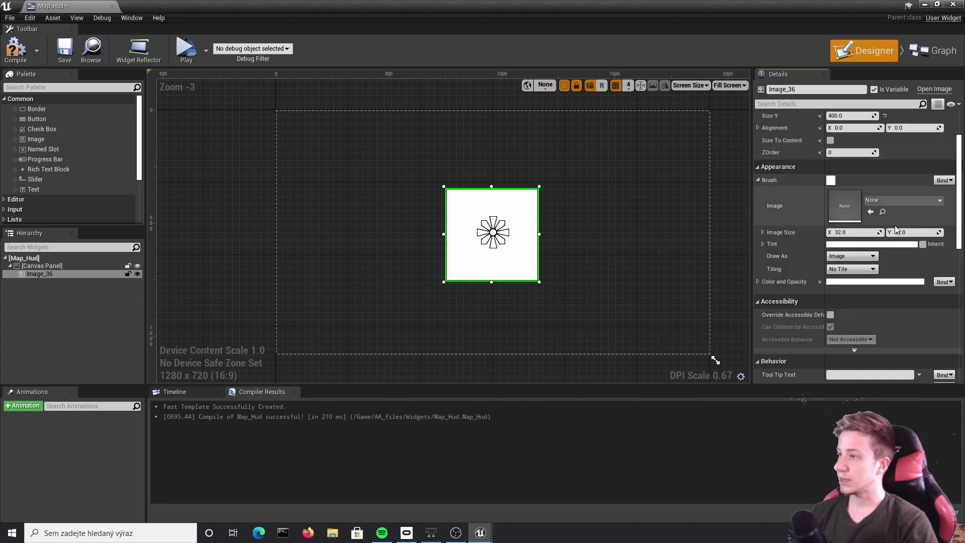
pyautogui.click(915, 199)
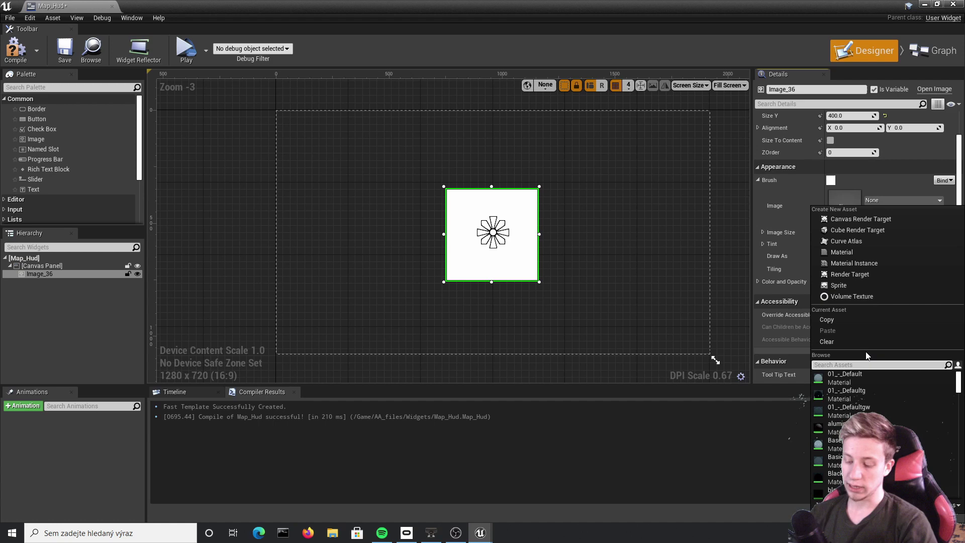
pyautogui.write('map')
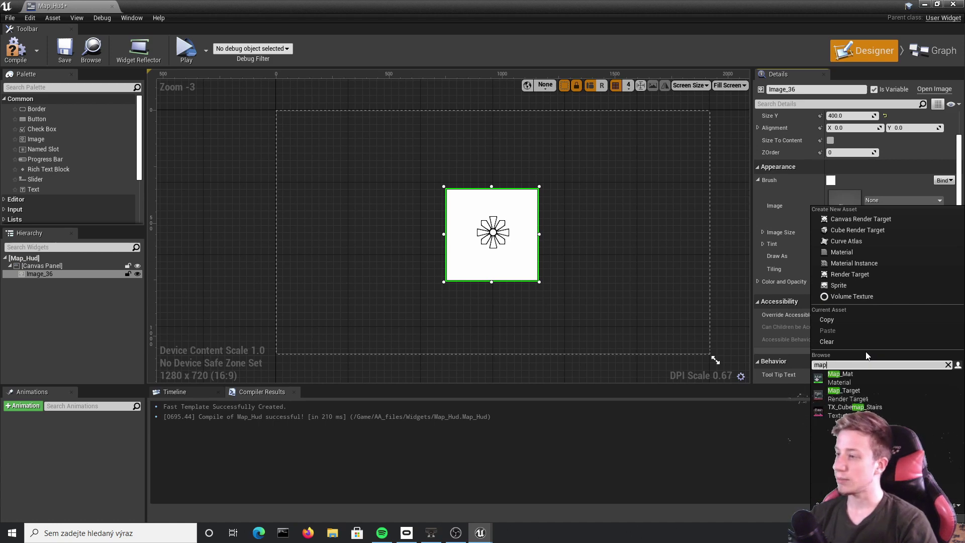
pyautogui.click(851, 374)
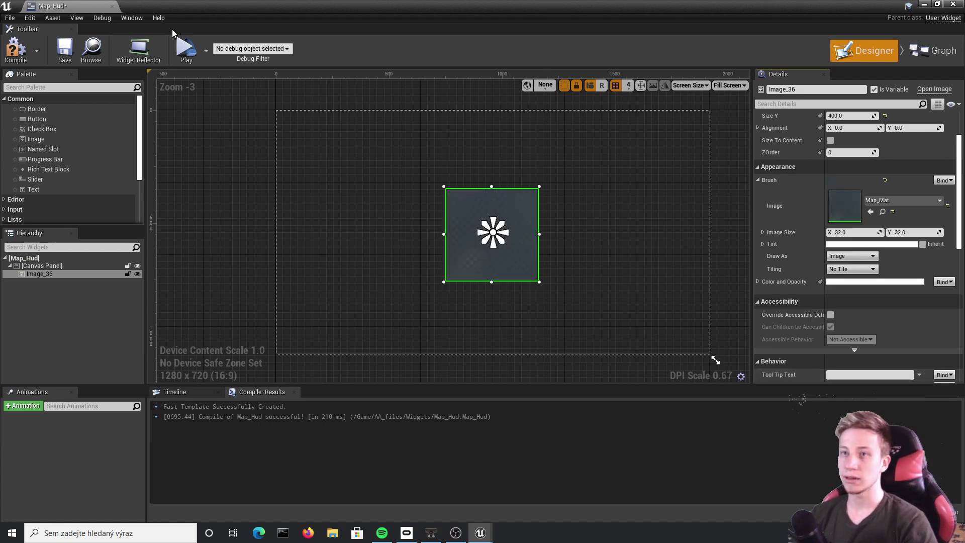
pyautogui.click(13, 51)
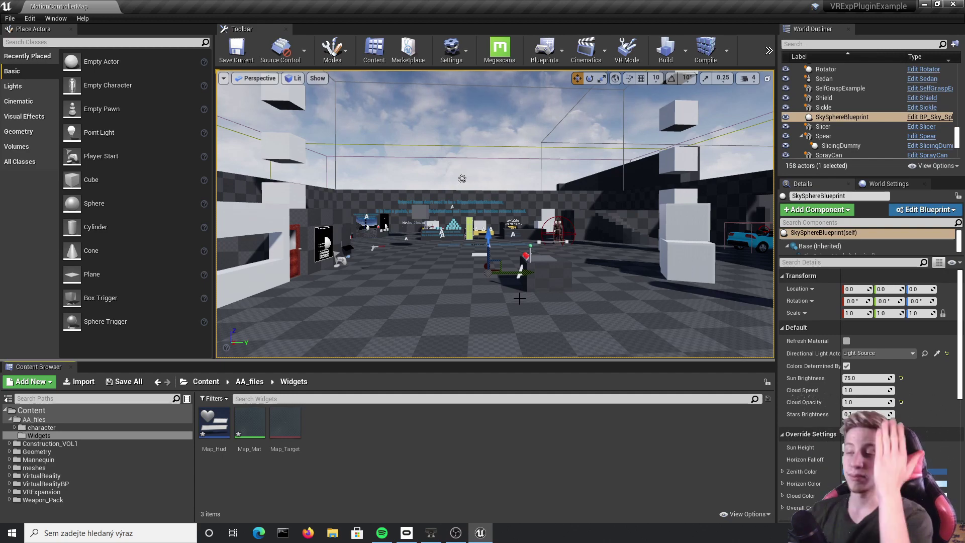
pyautogui.moveTo(464, 288)
pyautogui.mouseDown(button='right')
pyautogui.moveTo(458, 262)
pyautogui.moveTo(457, 299)
pyautogui.mouseUp(button='right')
pyautogui.press('w')
pyautogui.moveTo(495, 248); pyautogui.dragTo(512, 247, button='right')
pyautogui.press('a')
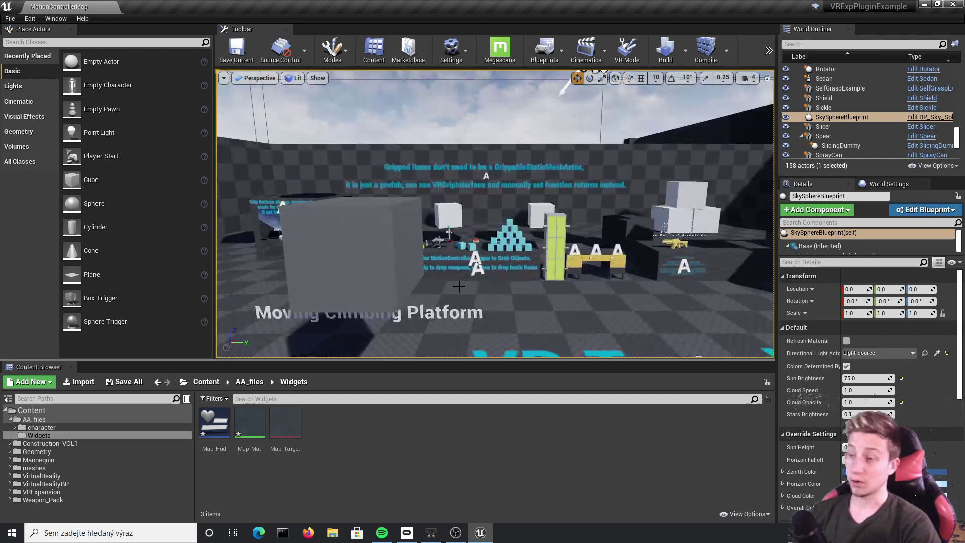
# - Locate the source asset of the BP_PickupCube on top of the cube pyramid in the project's content
pyautogui.click(467, 280)
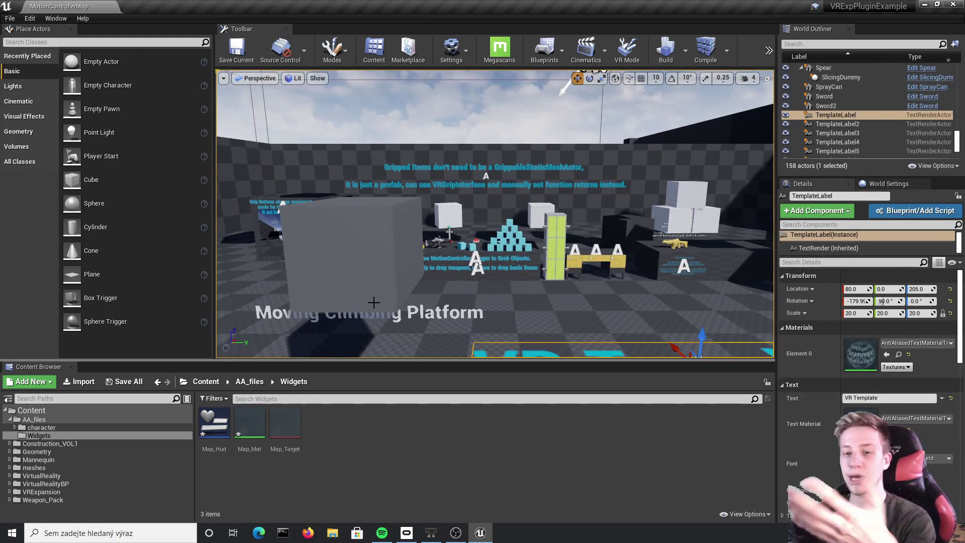
pyautogui.click(506, 229)
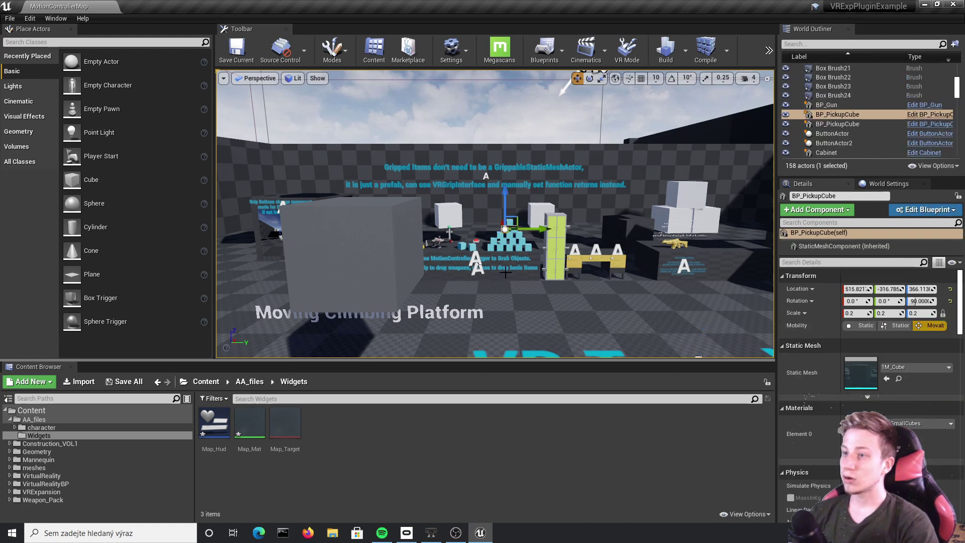
pyautogui.press('f')
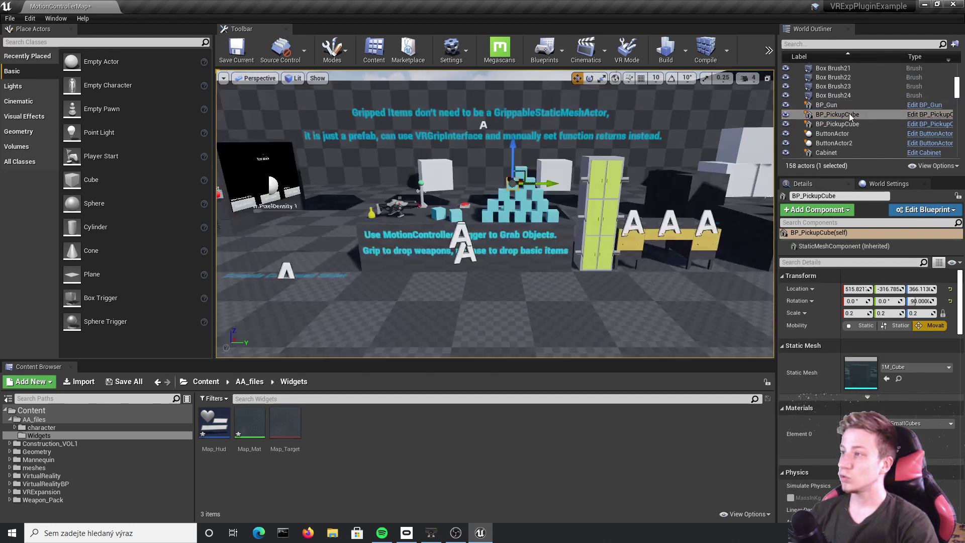
pyautogui.rightClick(830, 115)
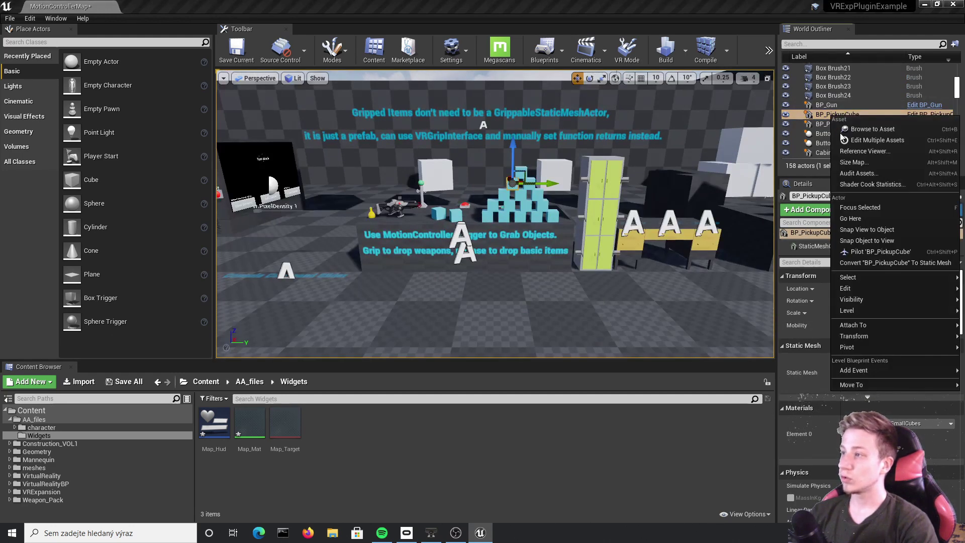
pyautogui.click(885, 127)
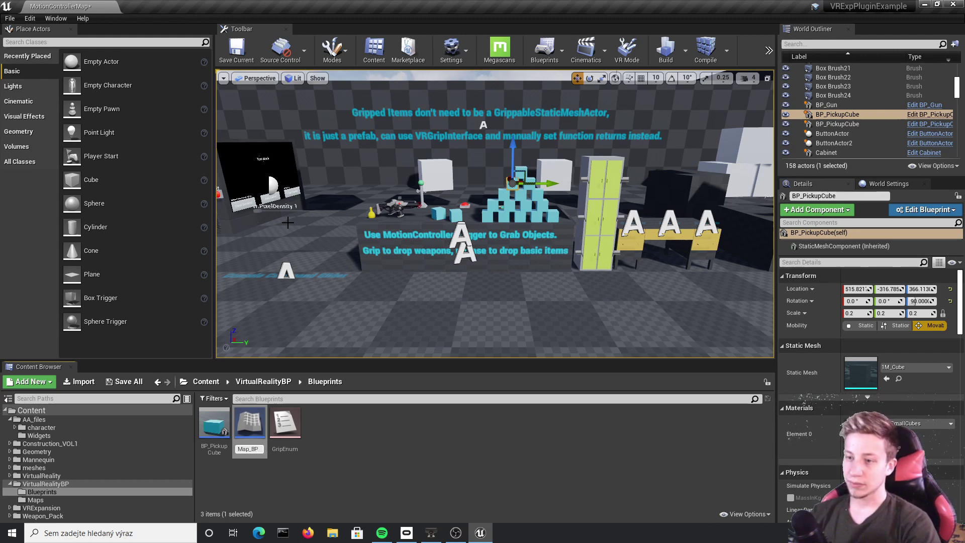
# - Name the copy of the BP_PickupCube blueprint Map_BP and move it into the AA_files/Widgets folder
pyautogui.press('Return')
pyautogui.moveTo(285, 428); pyautogui.dragTo(41, 434)
pyautogui.click(76, 442)
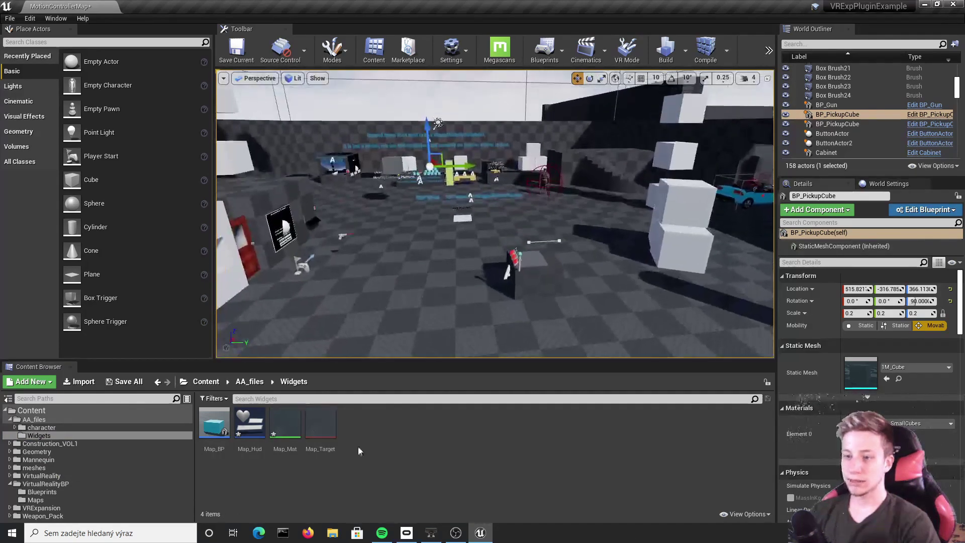
# - Open the Map_BP blueprint and set its static mesh's uniform scale to 0.5
pyautogui.doubleClick(214, 426)
pyautogui.click(259, 73)
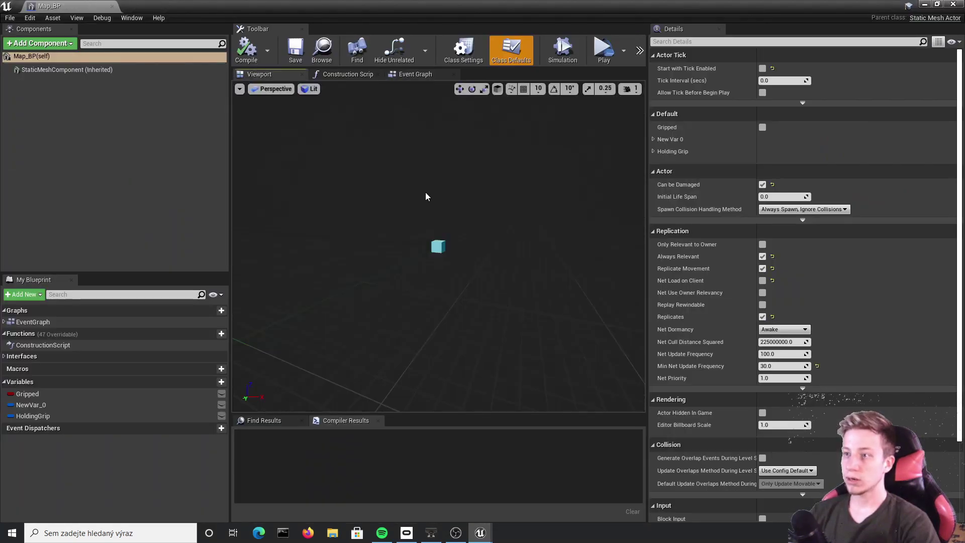
pyautogui.click(438, 246)
pyautogui.moveTo(438, 246); pyautogui.dragTo(437, 279, button='right')
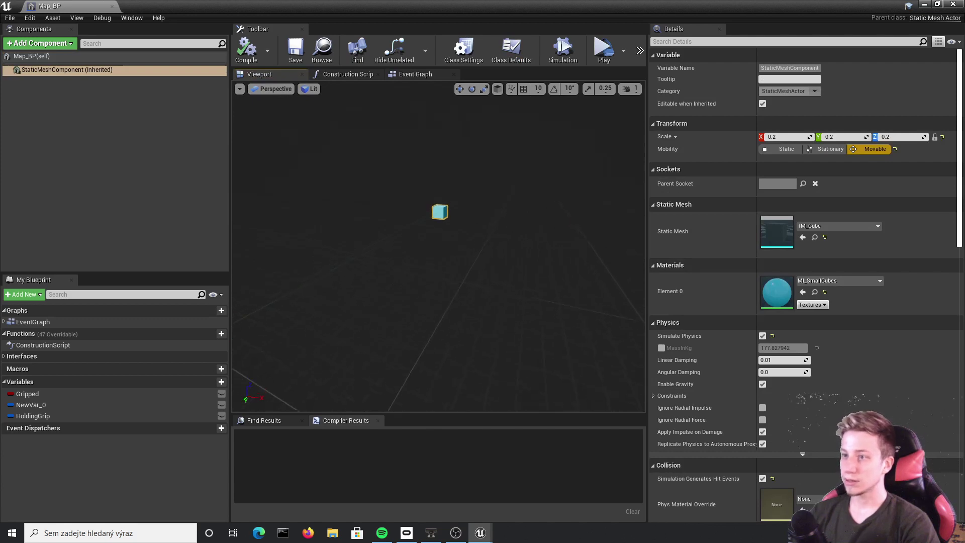
pyautogui.click(778, 139)
pyautogui.write('0.5')
pyautogui.press('Return')
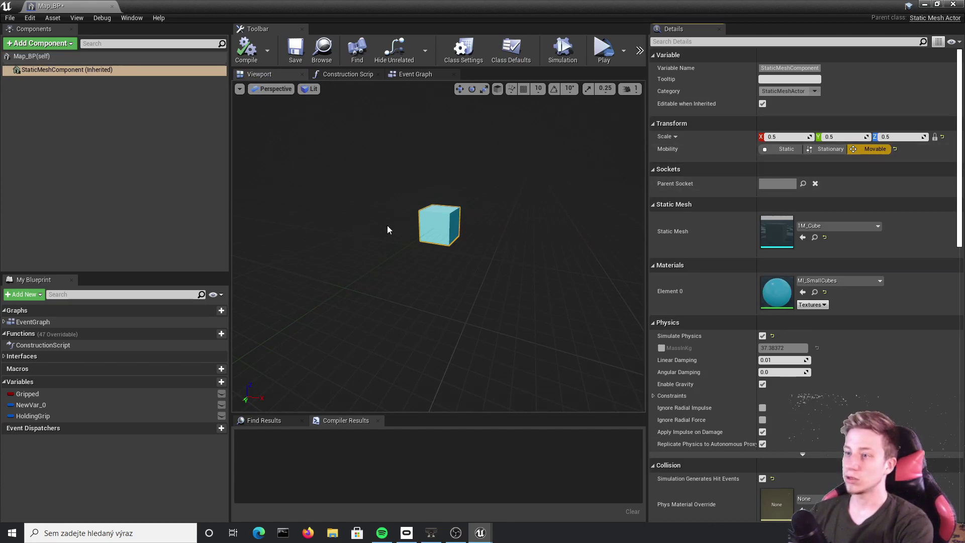
# - Unlock the mesh's proportional scaling, flatten it to a Z scale of 0.1 and compile Map_BP
pyautogui.click(935, 138)
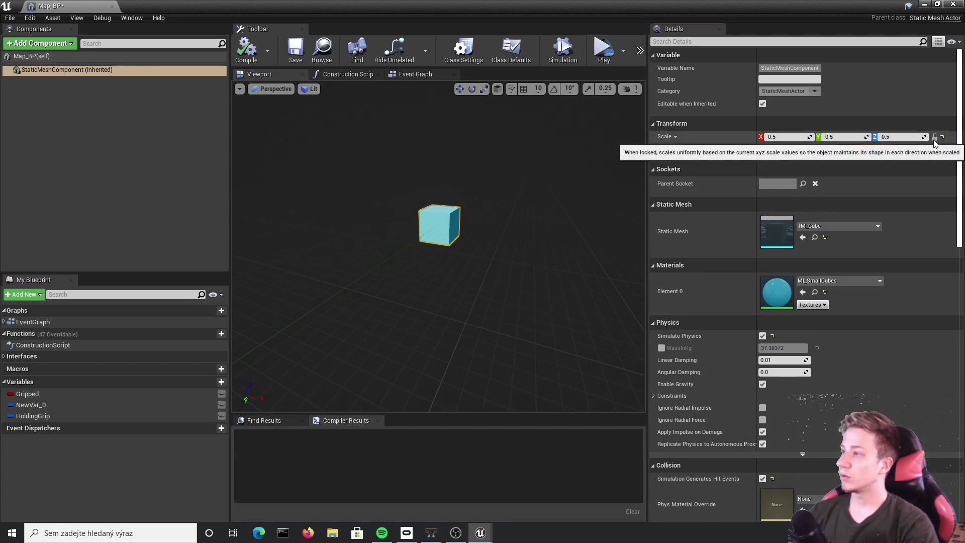
pyautogui.click(902, 139)
pyautogui.write('0.')
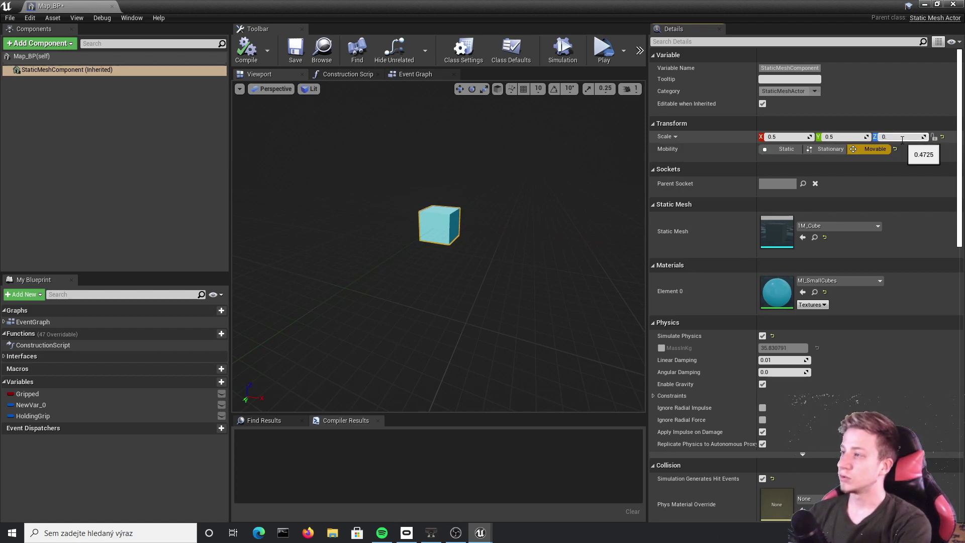
pyautogui.write('2')
pyautogui.press('Return')
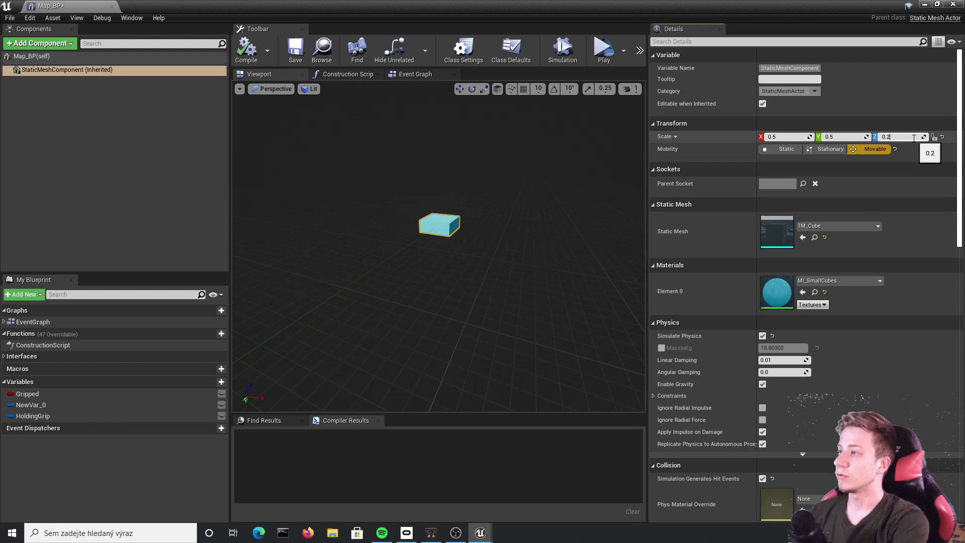
pyautogui.press('Return')
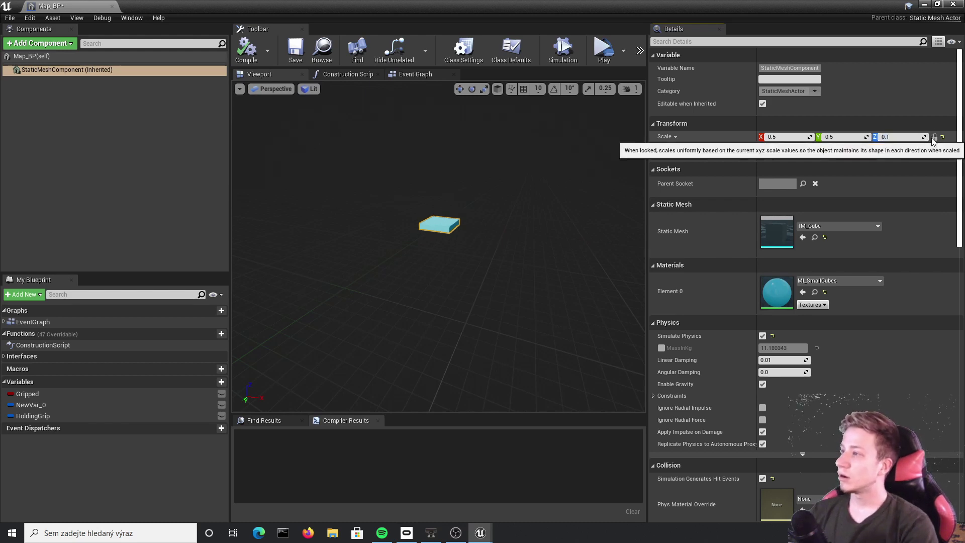
pyautogui.click(246, 48)
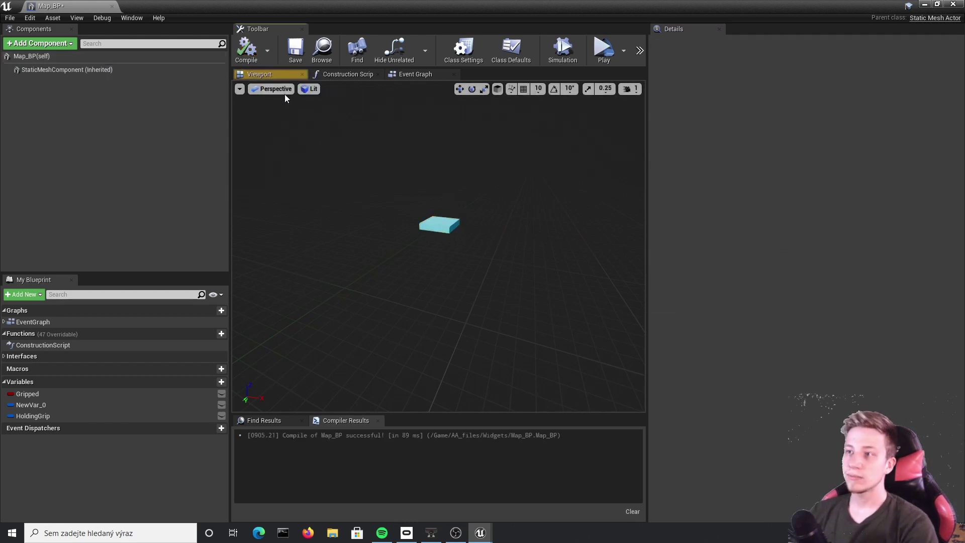
# - Add a Widget component to Map_BP and name it Map__Hud
pyautogui.click(39, 43)
pyautogui.write('widg')
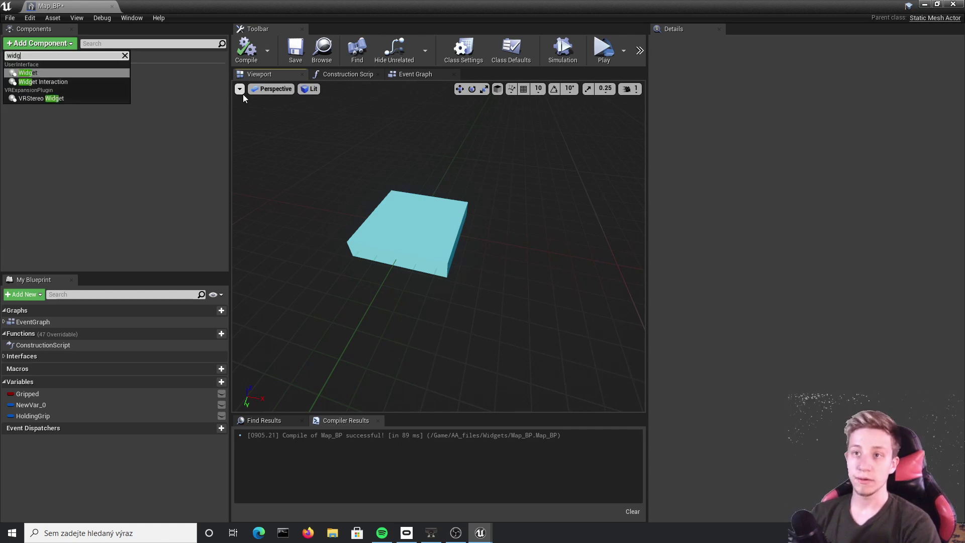
pyautogui.press('Return')
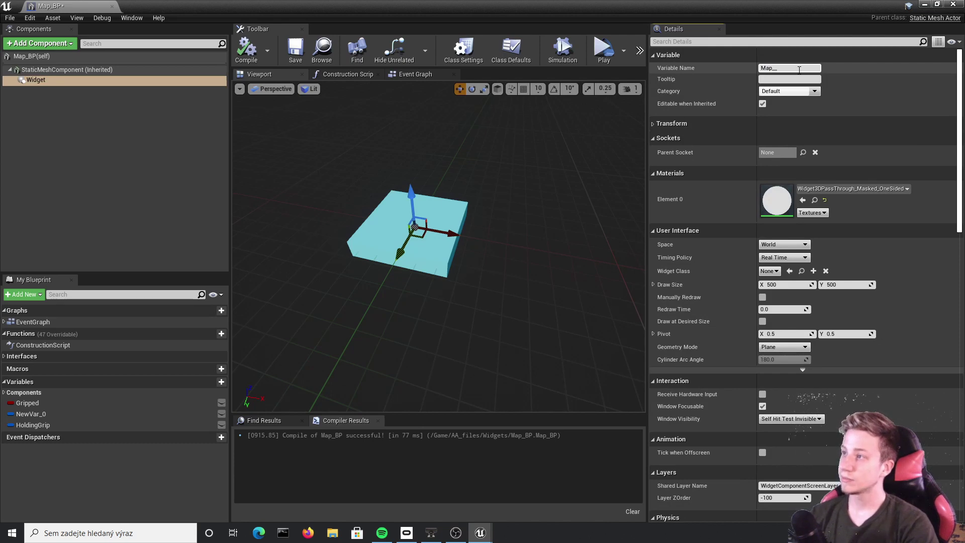
pyautogui.press('Return')
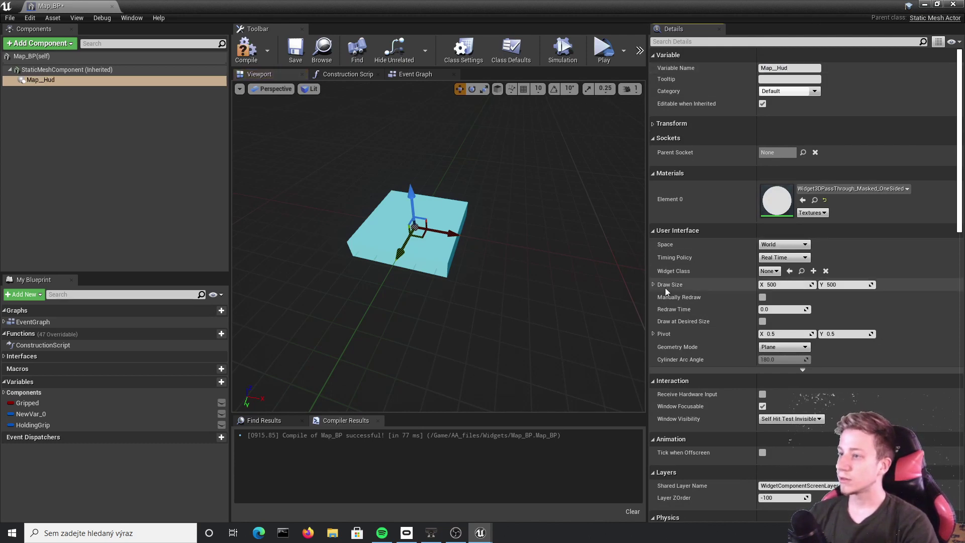
# - Assign Map_Hud as the component's widget class and compile the blueprint
pyautogui.click(769, 271)
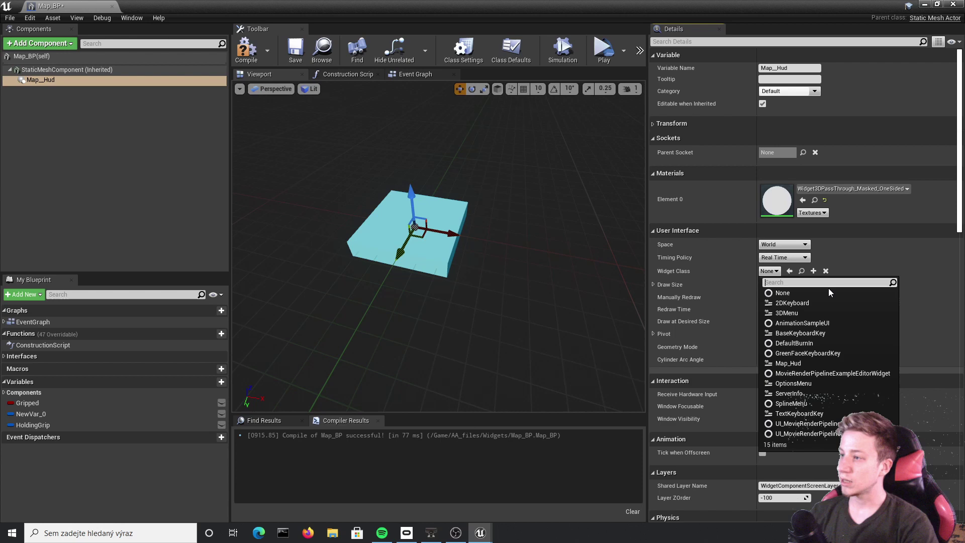
pyautogui.click(806, 366)
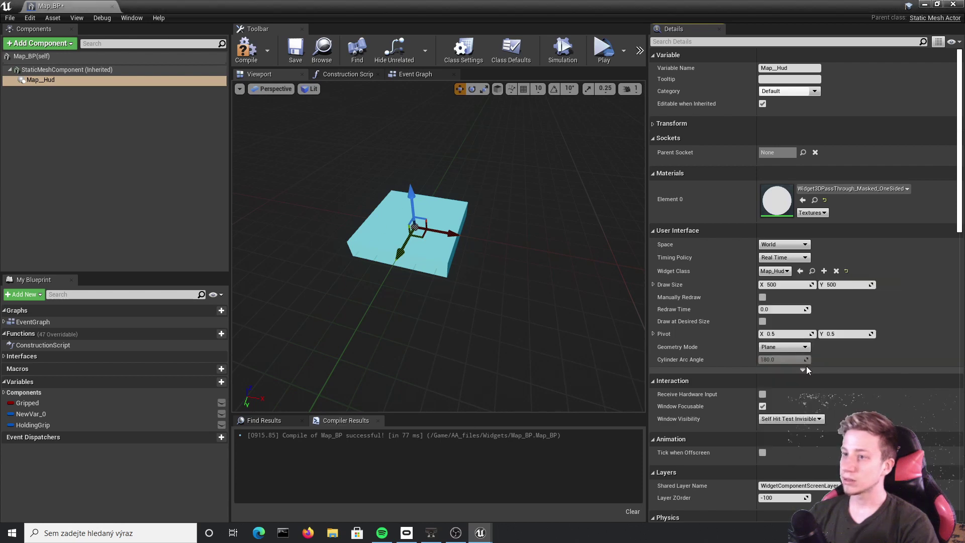
pyautogui.click(248, 54)
pyautogui.moveTo(502, 165); pyautogui.dragTo(417, 131, button='right')
pyautogui.moveTo(367, 302); pyautogui.dragTo(244, 154, button='right')
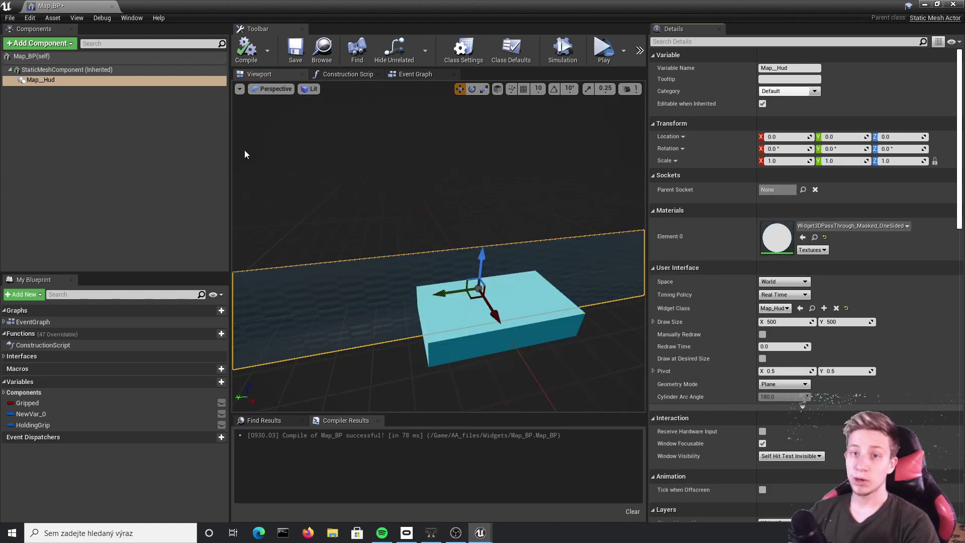
# - Switch the Map__Hud component's scale type from Relative to World
pyautogui.click(65, 69)
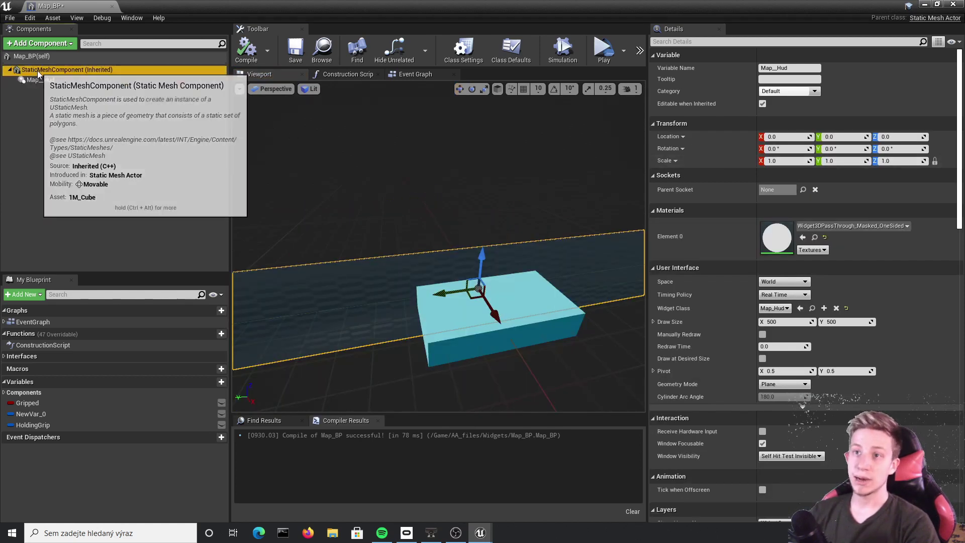
pyautogui.hotkey('ctrl', 's')
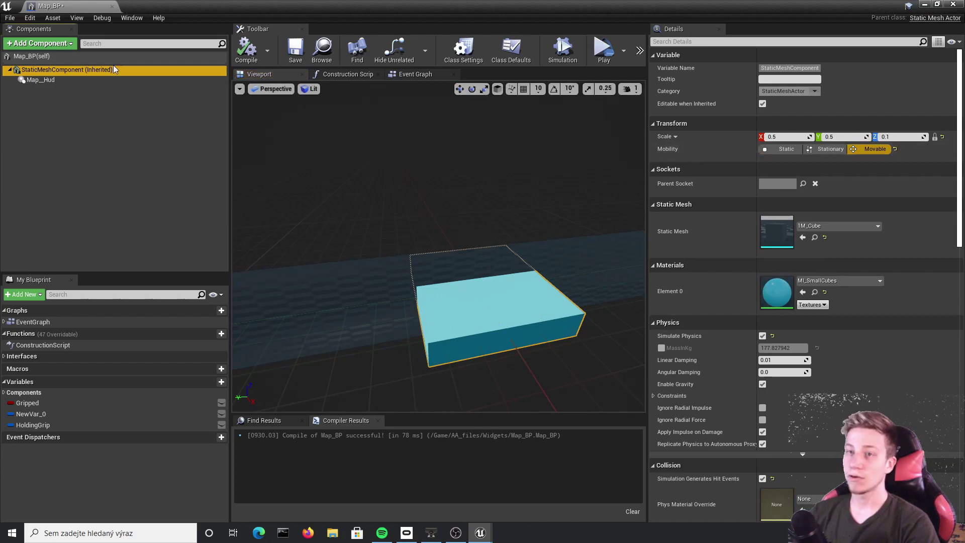
pyautogui.click(40, 80)
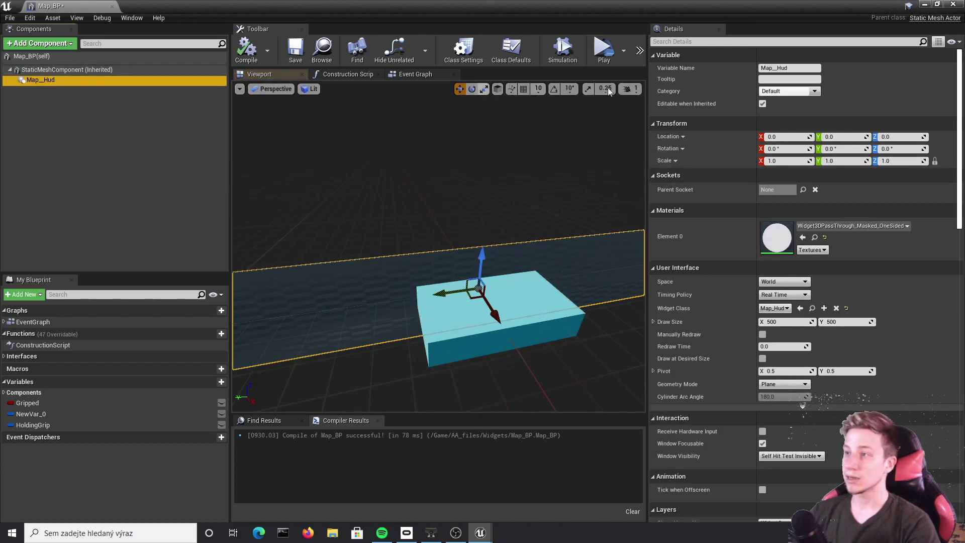
pyautogui.click(674, 161)
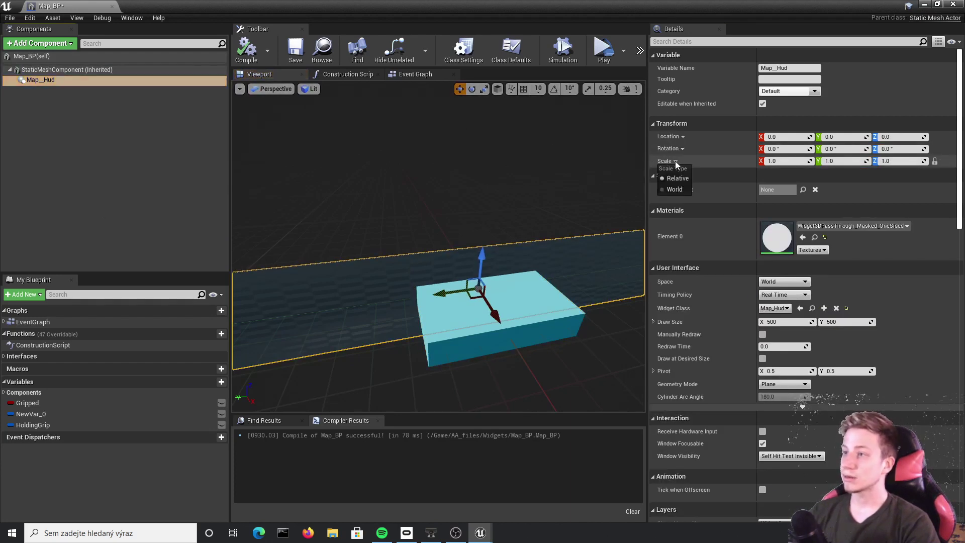
pyautogui.click(674, 189)
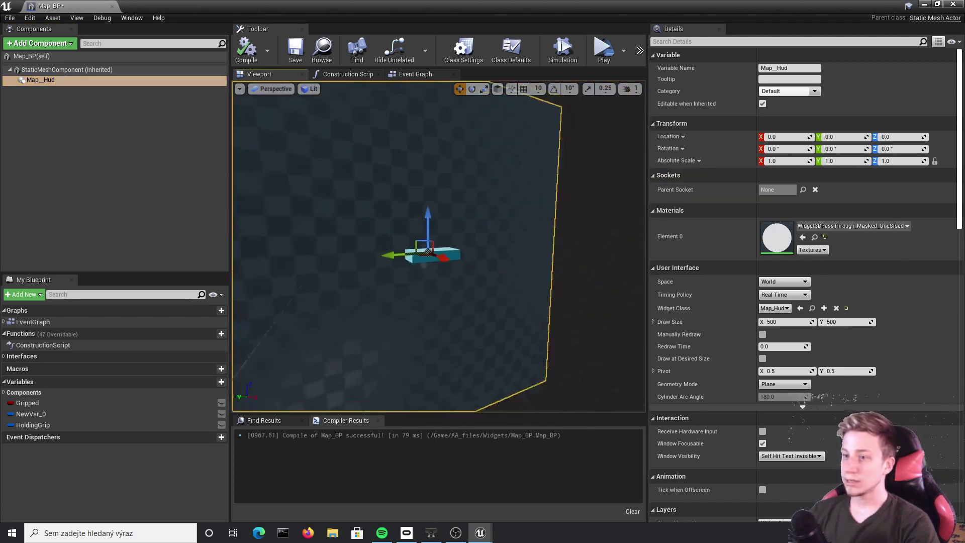
# - Rotate the Map__Hud widget to 90 degrees around Y so that it lies flat over the box
pyautogui.moveTo(432, 262)
pyautogui.mouseDown(button='right')
pyautogui.moveTo(477, 261)
pyautogui.moveTo(437, 251)
pyautogui.mouseUp(button='right')
pyautogui.press('e')
pyautogui.moveTo(450, 216); pyautogui.dragTo(482, 287)
pyautogui.click(843, 149)
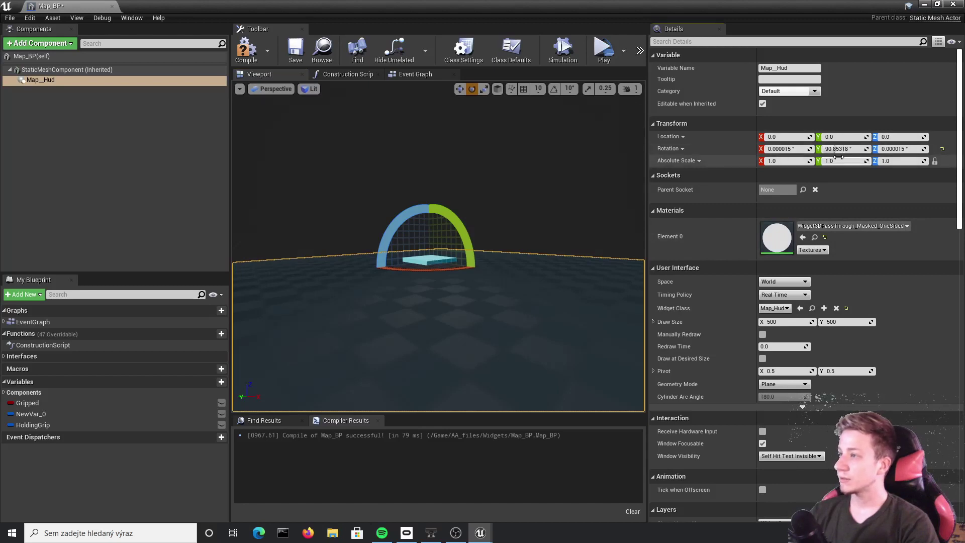
pyautogui.write('90')
pyautogui.press('Return')
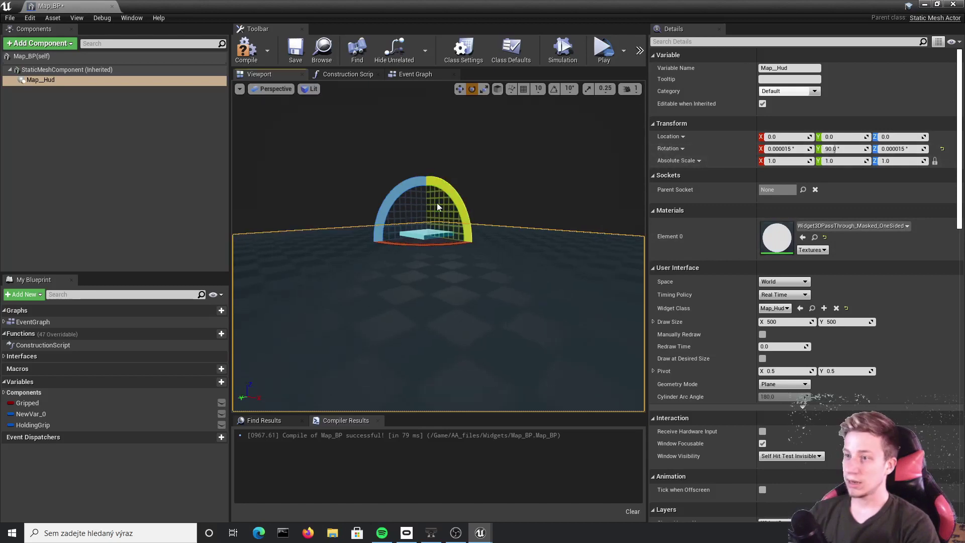
# - Raise the Map__Hud widget above the box to a Z location of about 168
pyautogui.press('w')
pyautogui.moveTo(426, 213); pyautogui.dragTo(423, 187)
pyautogui.press('q')
pyautogui.moveTo(420, 194); pyautogui.dragTo(412, 221, button='right')
pyautogui.press('e')
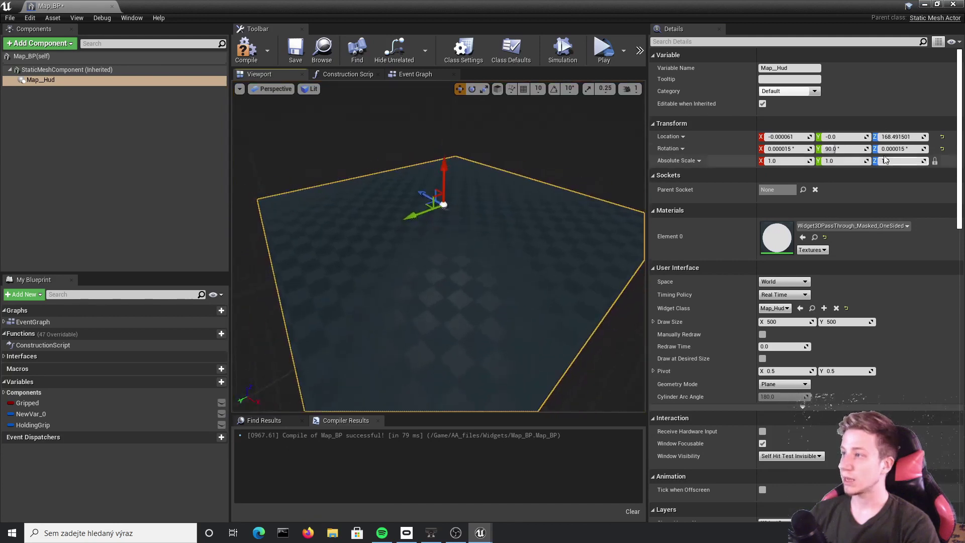
# - Scale the widget uniformly to about 0.112 with a 1000 by 1000 draw size to fit the box's top face, and compile Map_BP
pyautogui.moveTo(804, 162); pyautogui.dragTo(795, 162)
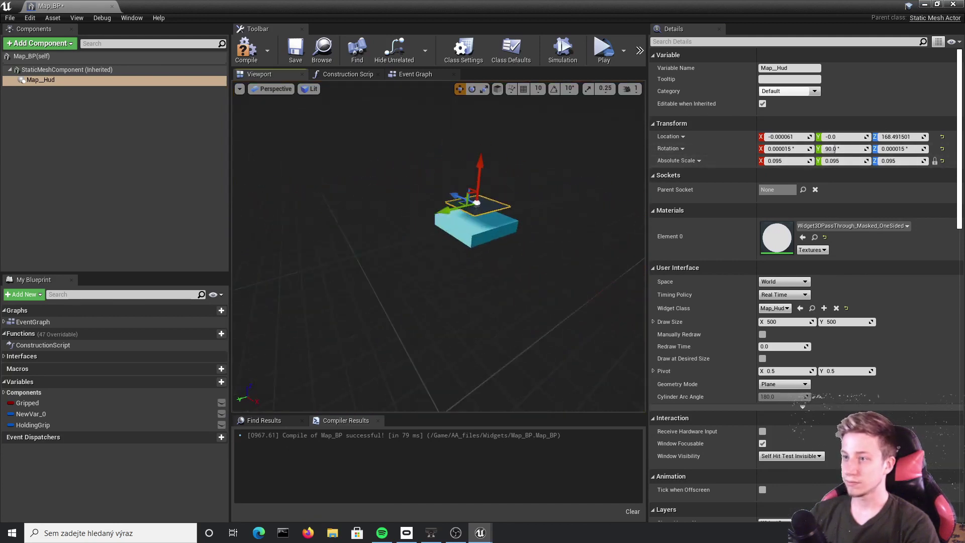
pyautogui.press('f')
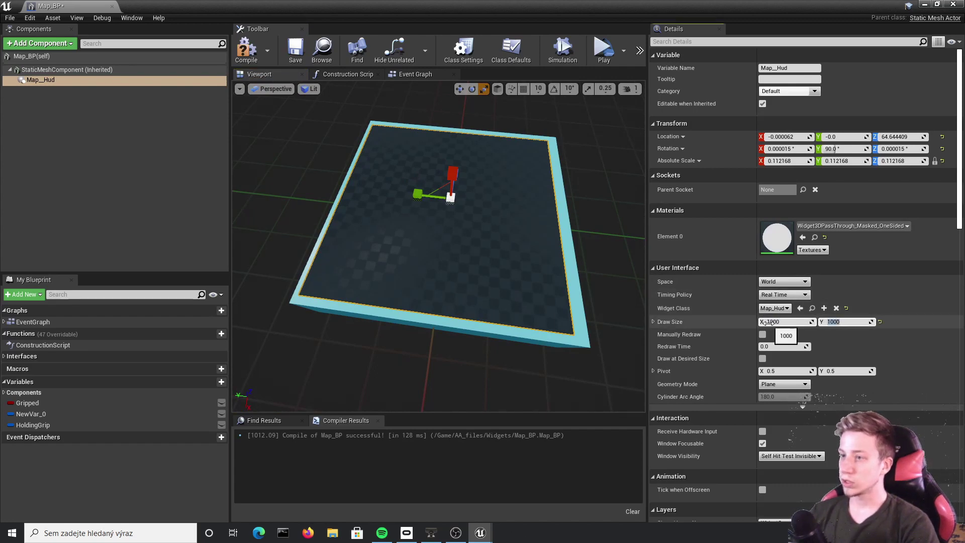
pyautogui.moveTo(493, 236)
pyautogui.mouseDown(button='right')
pyautogui.moveTo(482, 231)
pyautogui.moveTo(533, 216)
pyautogui.moveTo(548, 216)
pyautogui.moveTo(557, 231)
pyautogui.mouseUp(button='right')
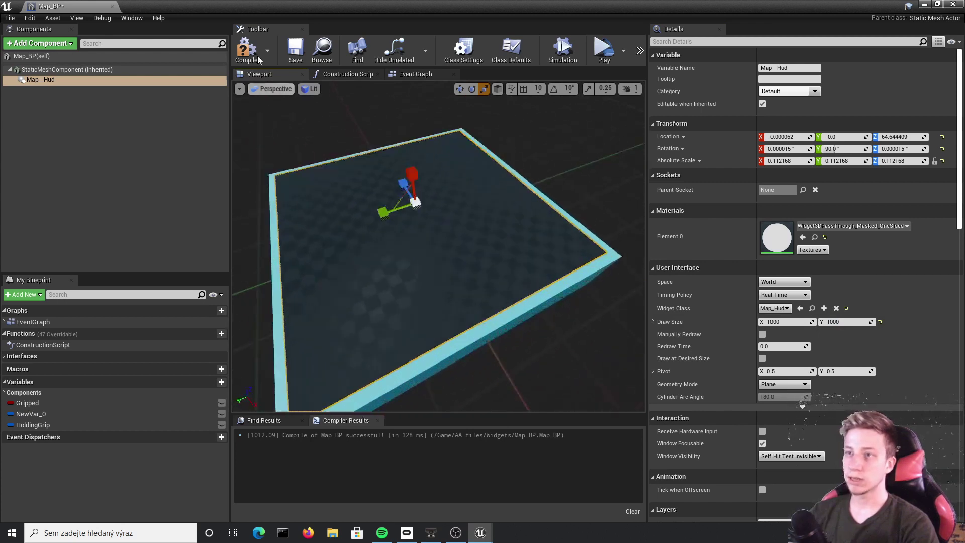
pyautogui.click(257, 56)
pyautogui.moveTo(391, 200); pyautogui.dragTo(339, 185, button='right')
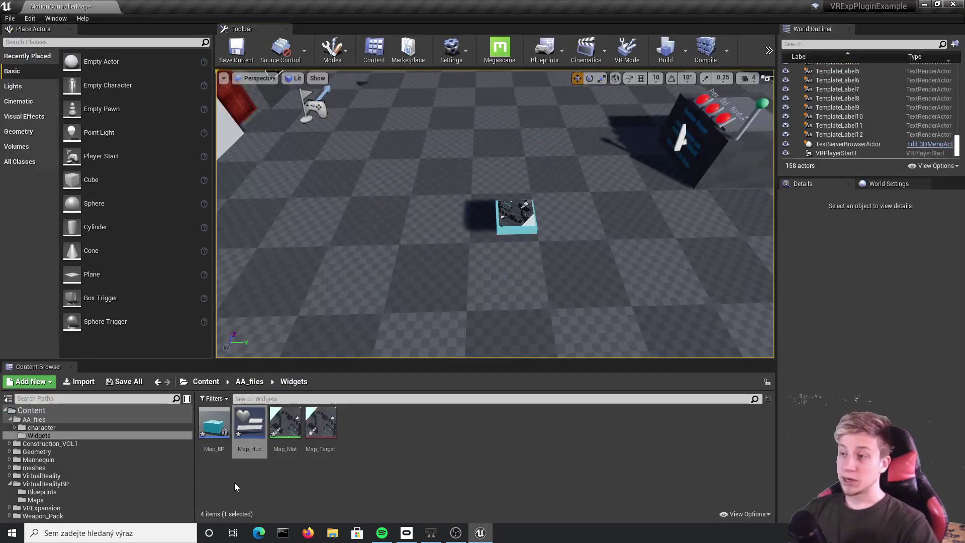
# - Open the Map_Target render target and set its size to 512 by 512
pyautogui.click(484, 484)
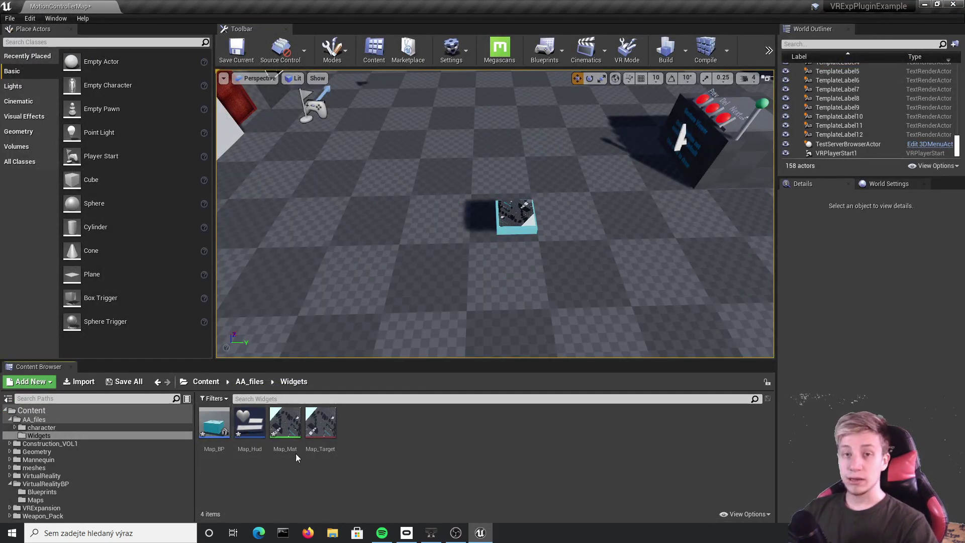
pyautogui.click(332, 432)
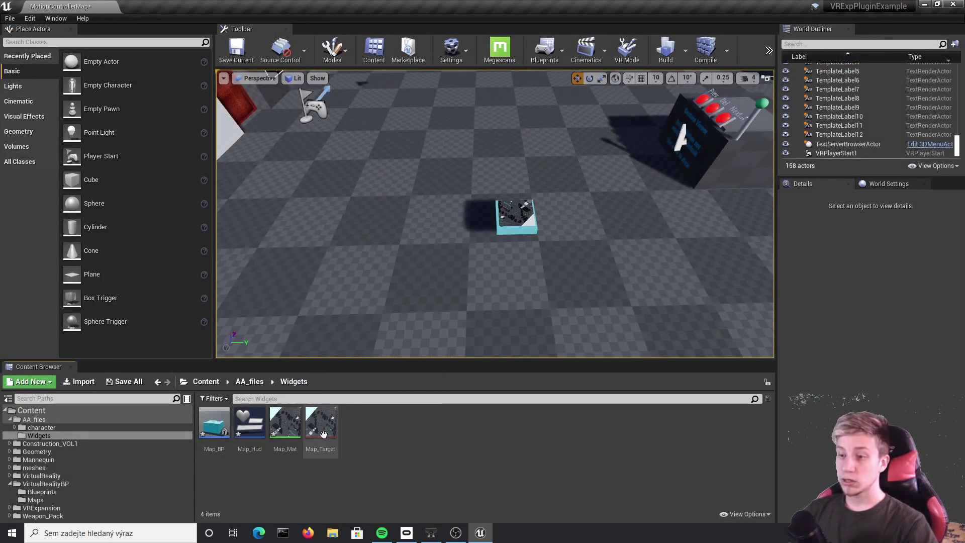
pyautogui.doubleClick(334, 431)
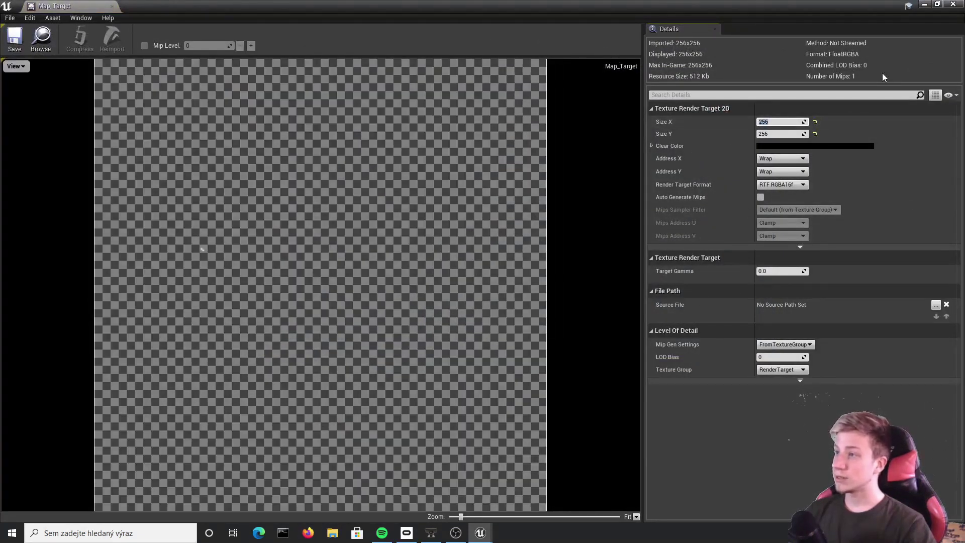
pyautogui.write('512')
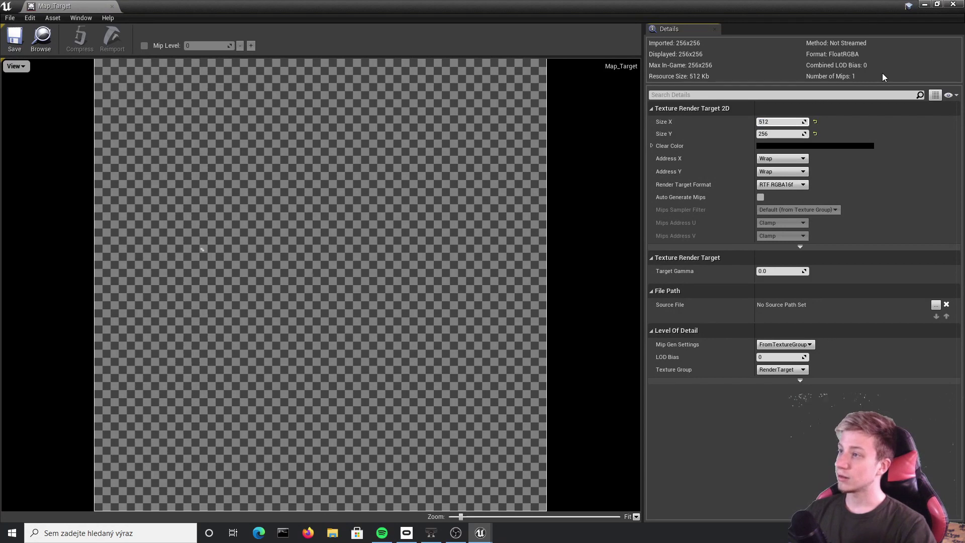
pyautogui.press('Return')
pyautogui.press('Tab')
pyautogui.write('512')
pyautogui.press('Return')
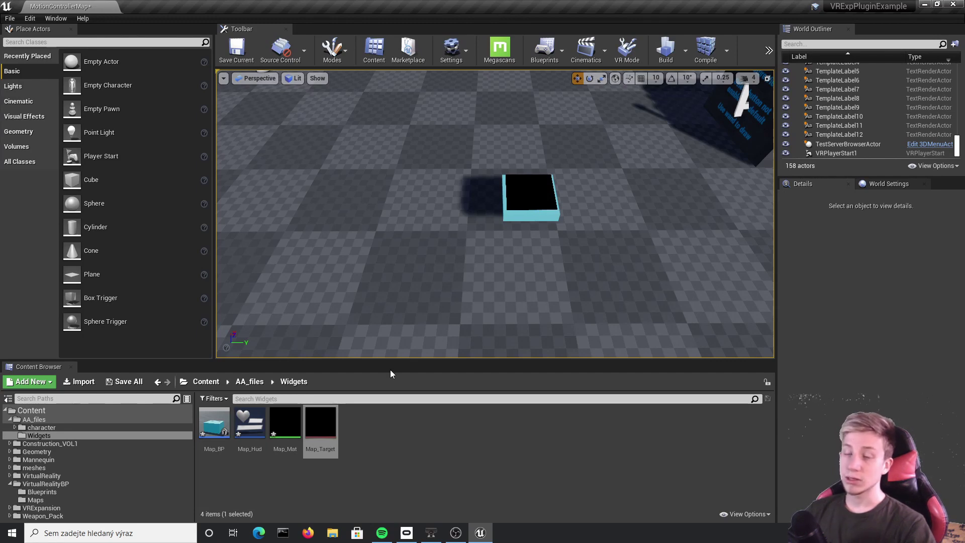
# - Open the Map_Hud widget and place a small 30 by 30 button over the middle of the map image
pyautogui.click(282, 425)
pyautogui.click(327, 478)
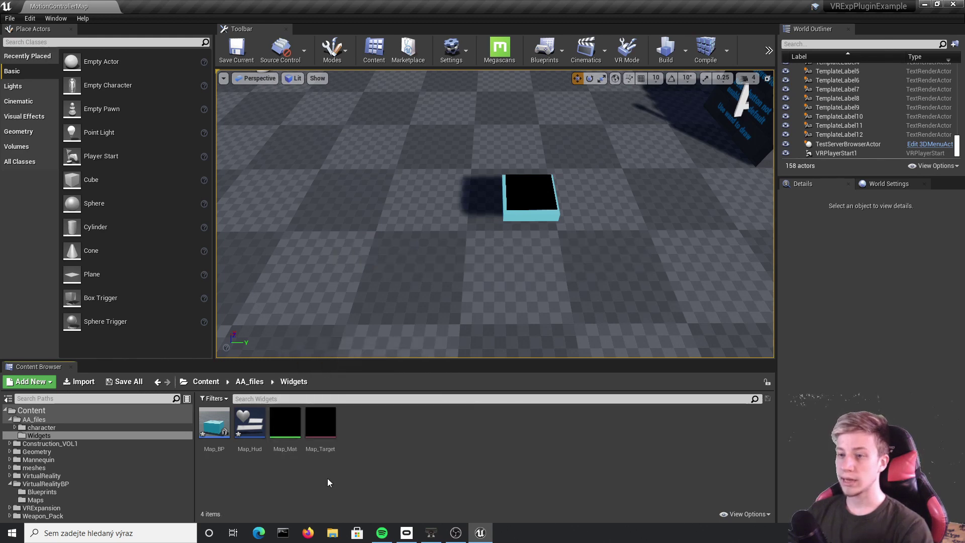
pyautogui.doubleClick(249, 427)
pyautogui.scroll(6, 486, 205)
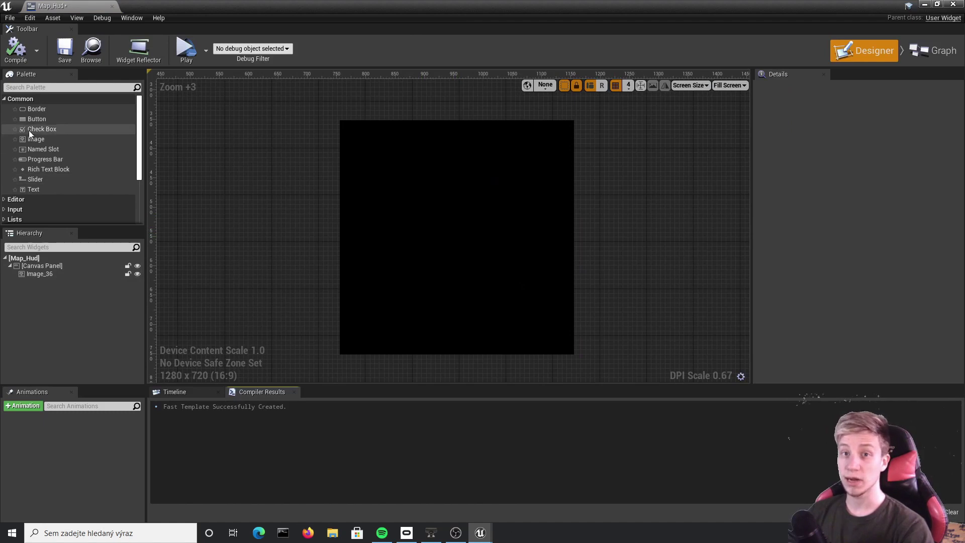
pyautogui.scroll(-3, 38, 175)
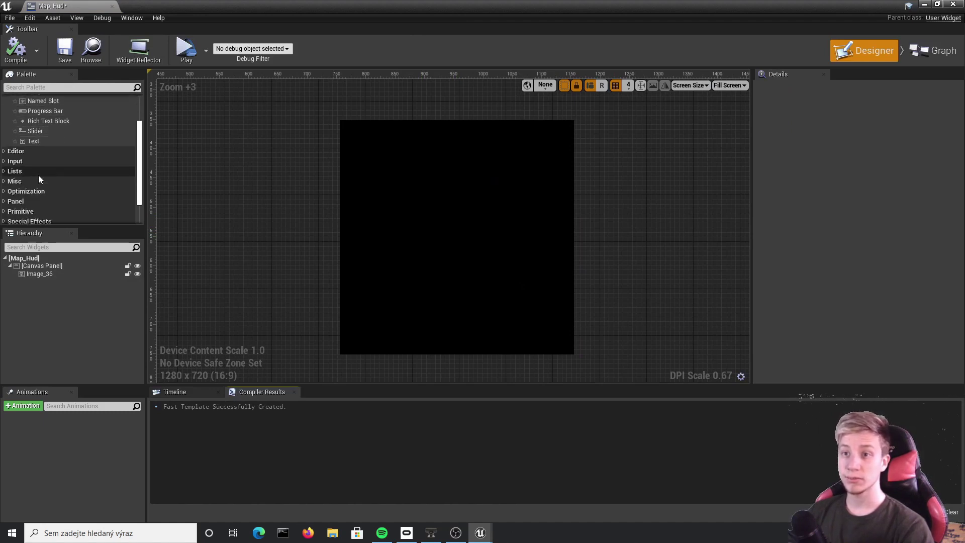
pyautogui.scroll(-2, 22, 171)
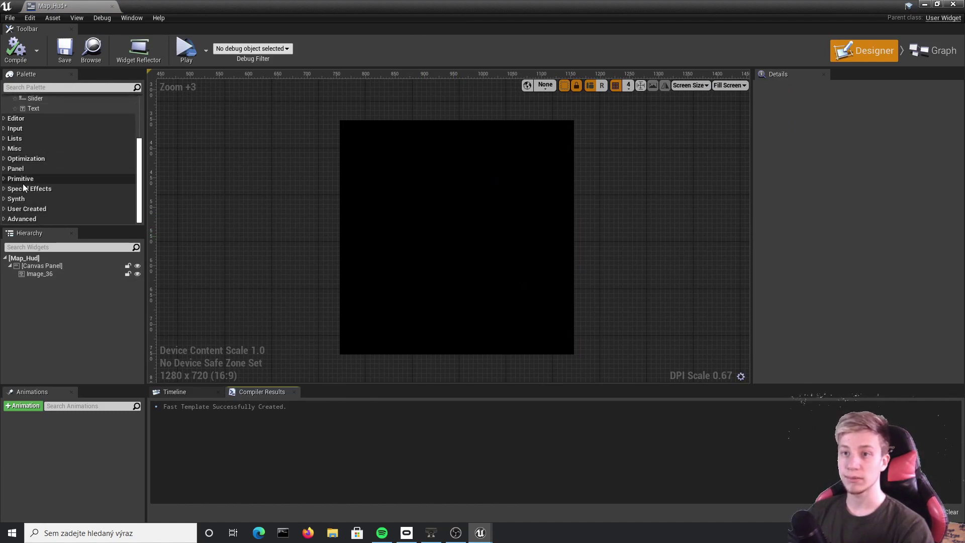
pyautogui.scroll(-2, 494, 223)
pyautogui.moveTo(700, 238); pyautogui.dragTo(642, 252, button='right')
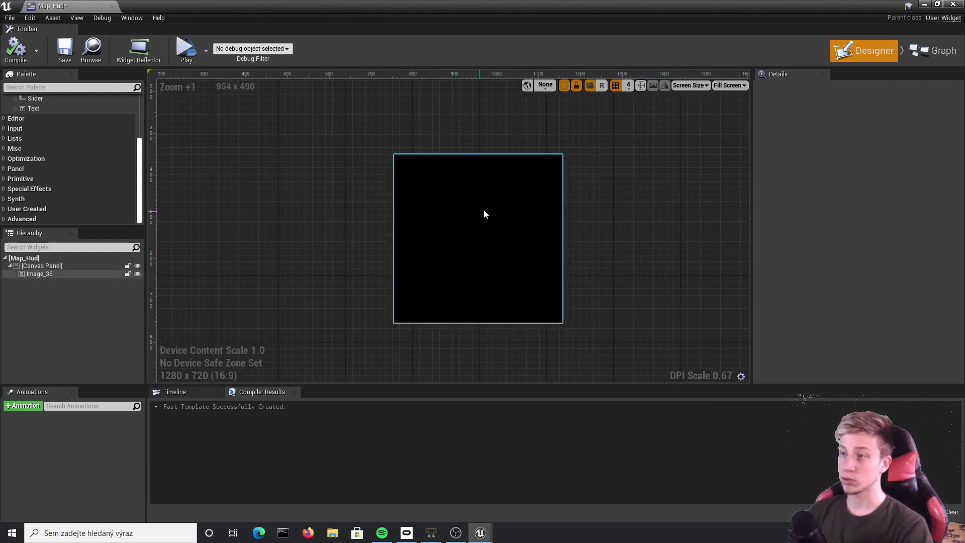
pyautogui.scroll(3, 61, 170)
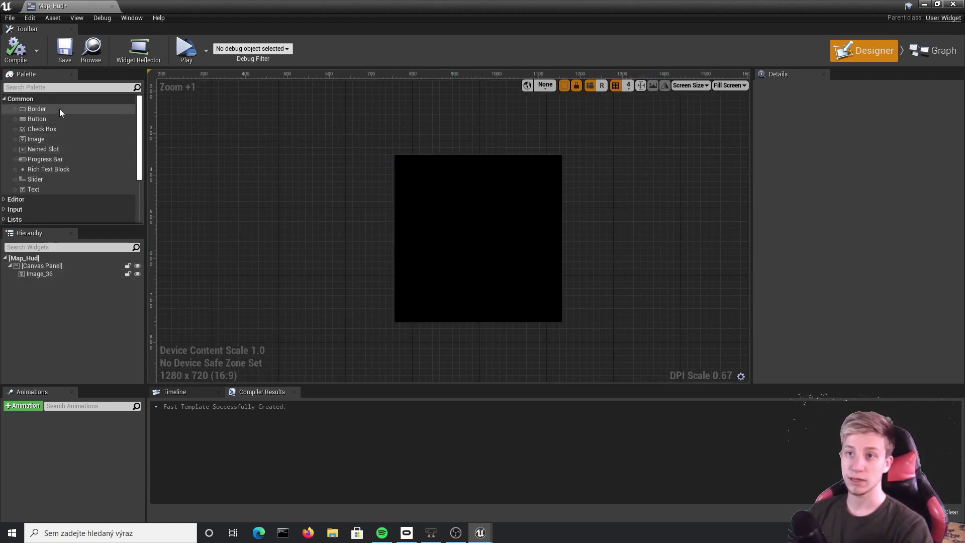
pyautogui.scroll(-5, 75, 151)
pyautogui.scroll(5, 86, 196)
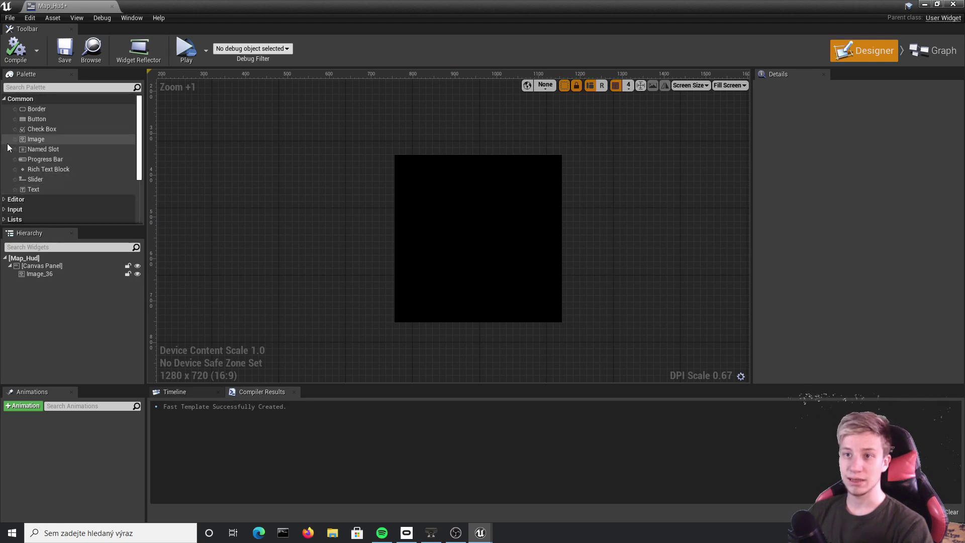
pyautogui.moveTo(45, 119); pyautogui.dragTo(478, 241)
# - Anchor the new button to the canvas center and move it to about -17, -12.5 so it sits over the anchor point
pyautogui.scroll(5, 469, 230)
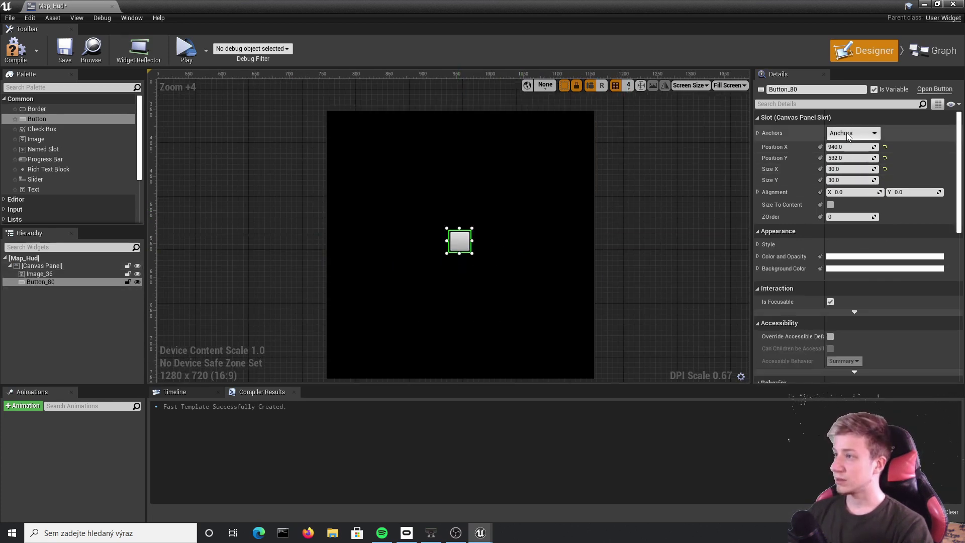
pyautogui.click(848, 133)
pyautogui.click(879, 191)
pyautogui.scroll(4, 455, 236)
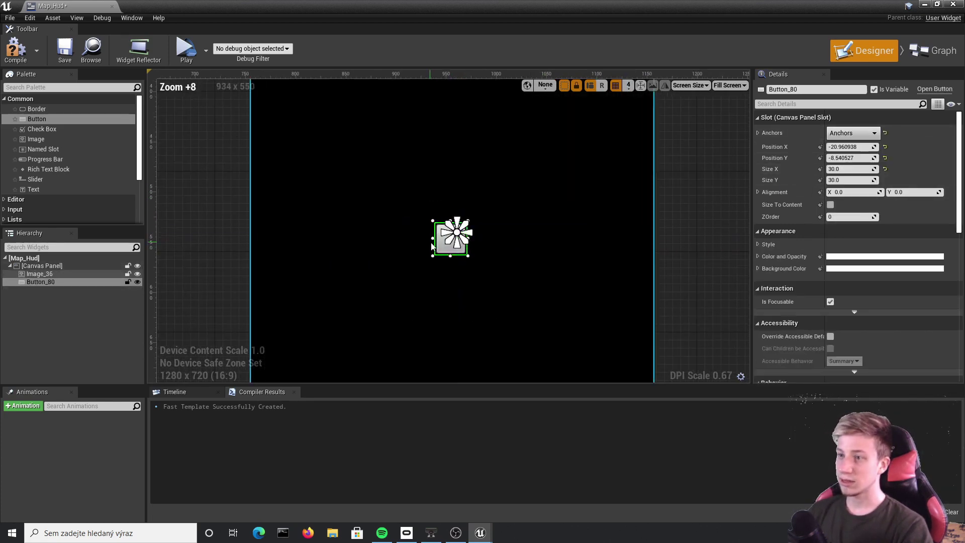
pyautogui.moveTo(454, 237)
pyautogui.mouseDown()
pyautogui.moveTo(447, 243)
pyautogui.moveTo(463, 243)
pyautogui.mouseUp()
pyautogui.click(577, 259)
pyautogui.click(459, 241)
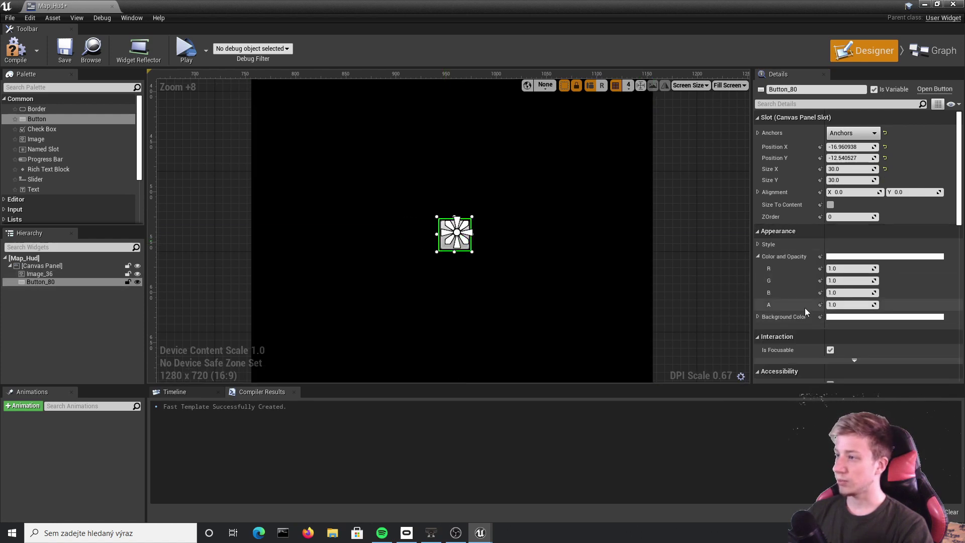
# - Set the button's background color to red with R 2, G 0 and B 0, and compile Map_Hud
pyautogui.click(843, 318)
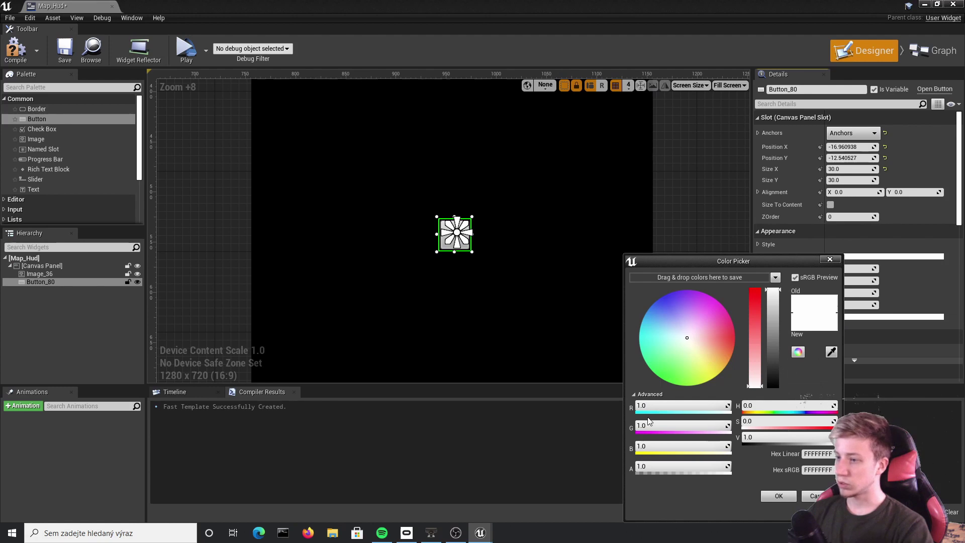
pyautogui.click(656, 407)
pyautogui.write('2')
pyautogui.press('Return')
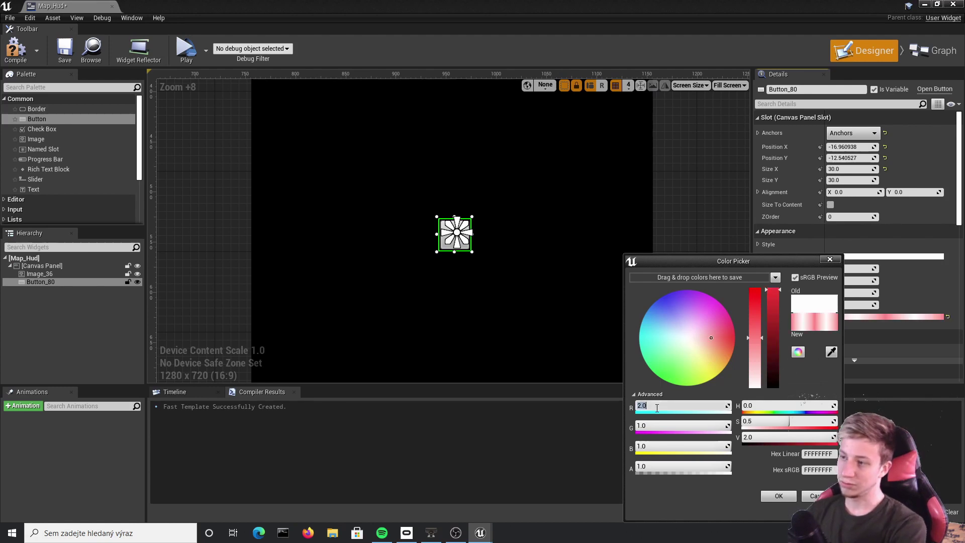
pyautogui.write('0')
pyautogui.press('Return')
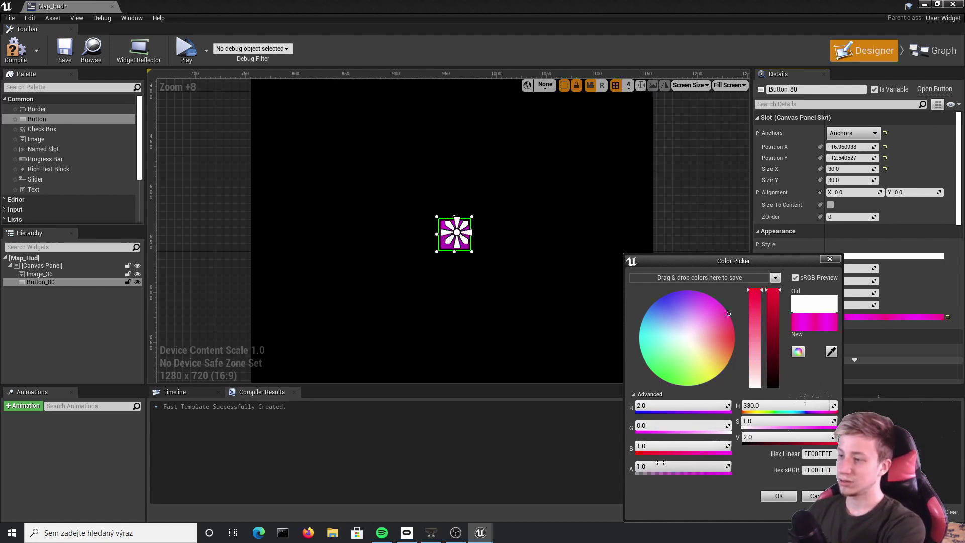
pyautogui.press('Return')
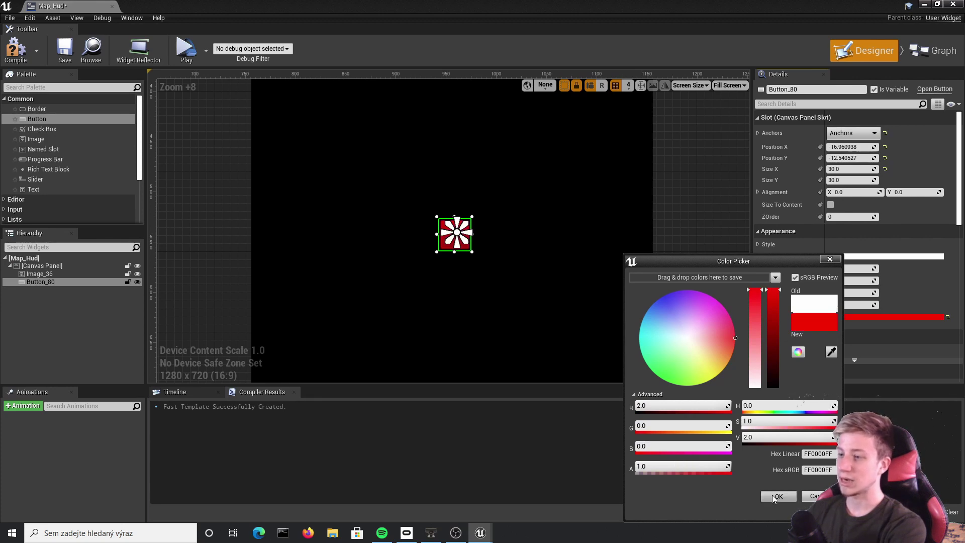
pyautogui.click(776, 496)
pyautogui.click(622, 206)
pyautogui.scroll(-6, 622, 207)
pyautogui.click(15, 49)
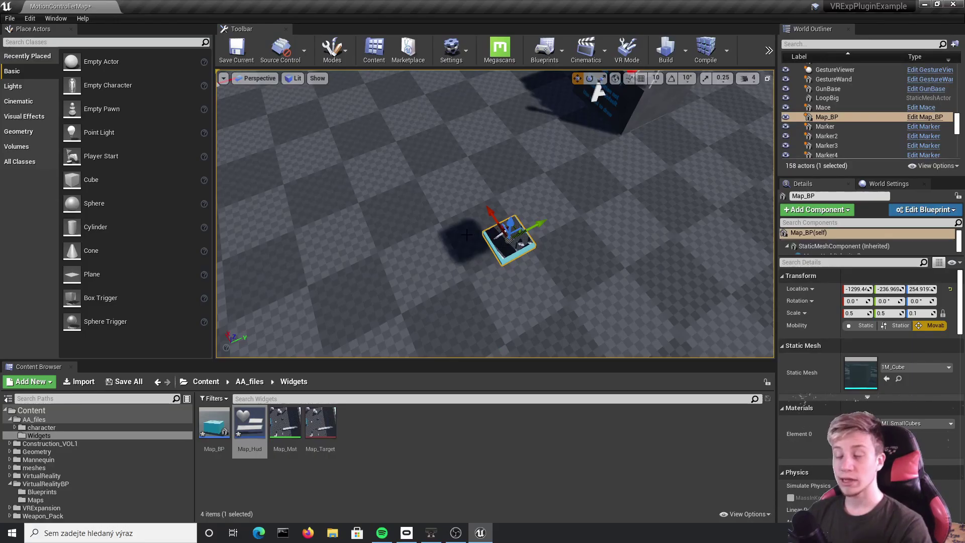
# - Open Vive_PawnCharacter from AA_files and set the projection type of Map_Cam's SceneCaptureComponent2D to Orthographic
pyautogui.moveTo(466, 235); pyautogui.dragTo(517, 179, button='right')
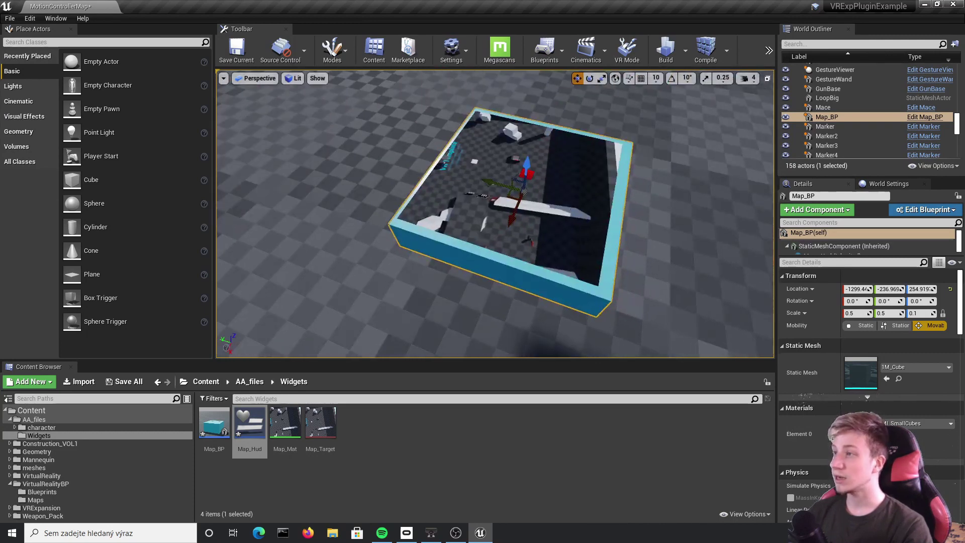
pyautogui.click(293, 485)
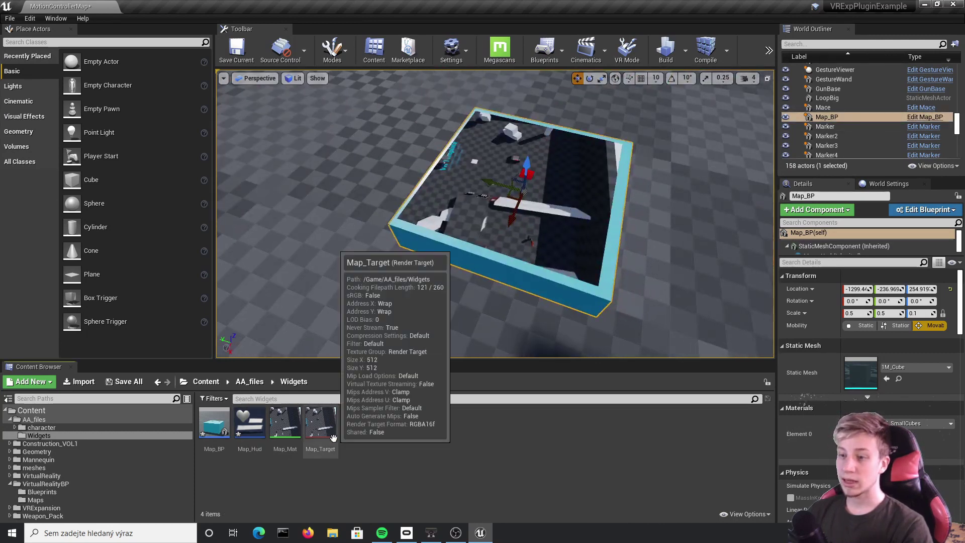
pyautogui.click(249, 381)
pyautogui.doubleClick(396, 428)
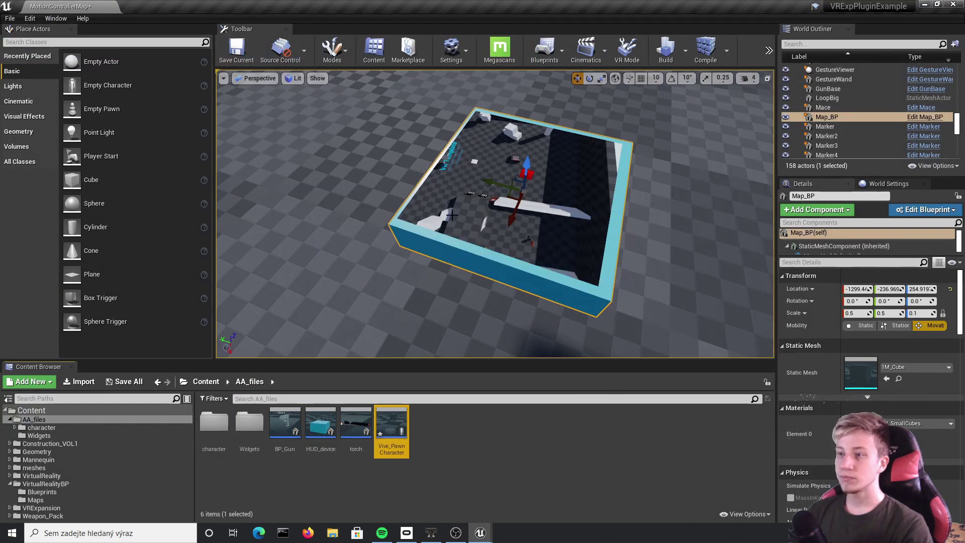
pyautogui.scroll(-3, 120, 231)
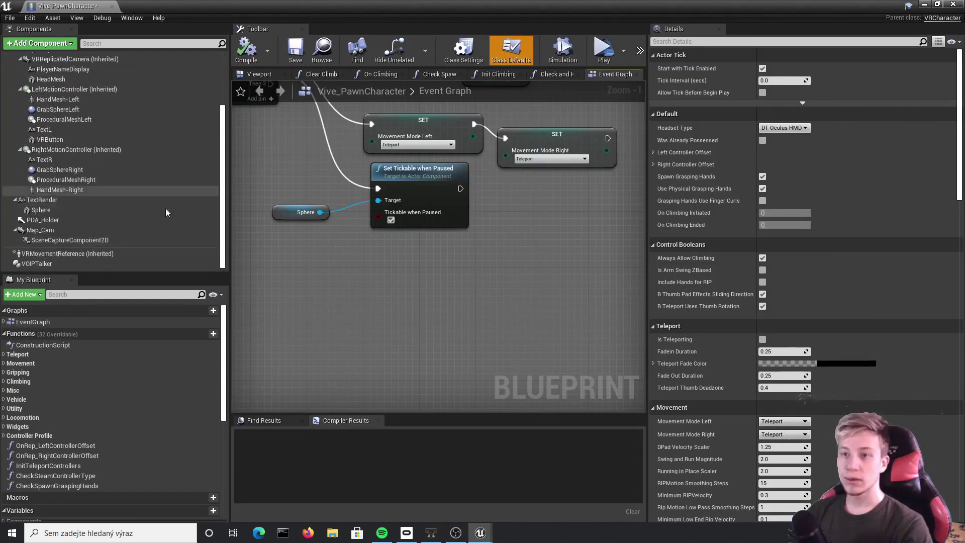
pyautogui.click(46, 231)
pyautogui.click(53, 241)
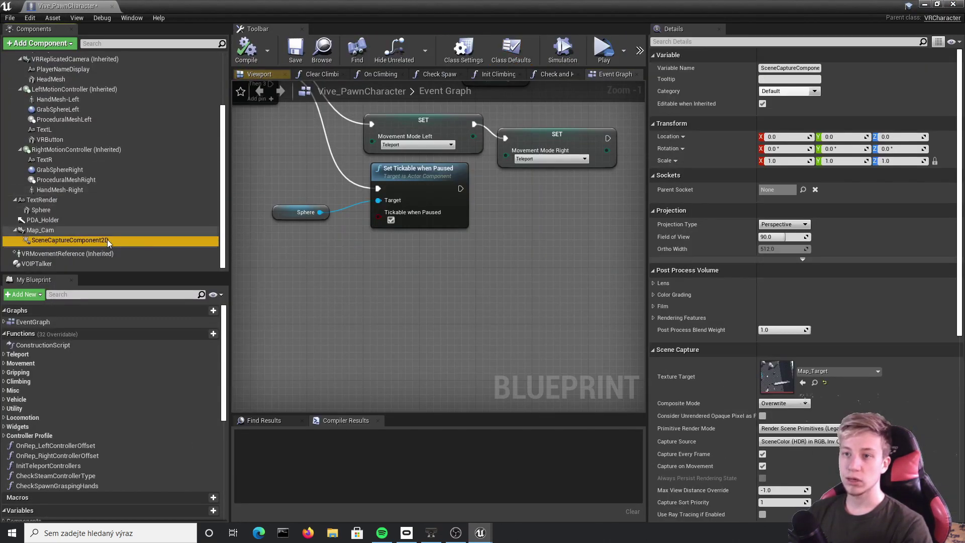
pyautogui.click(787, 224)
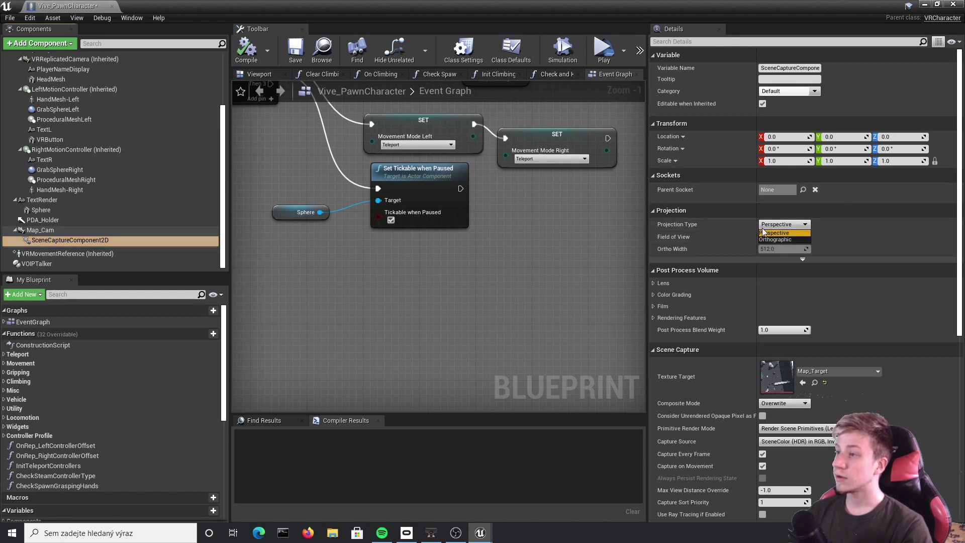
pyautogui.click(800, 240)
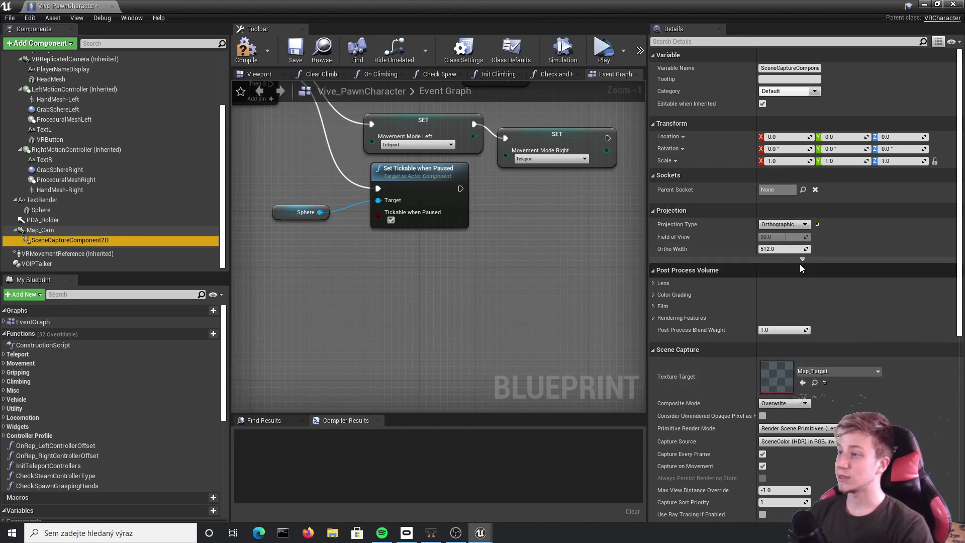
# - Set the scene capture's ortho width to 2084, then compile and close Vive_PawnCharacter
pyautogui.click(657, 250)
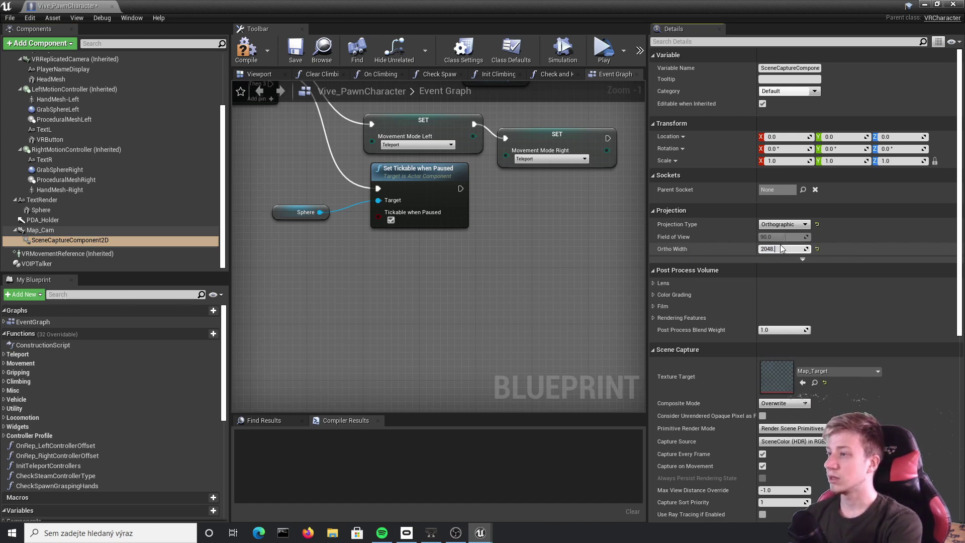
pyautogui.press('BackSpace')
pyautogui.press('BackSpace')
pyautogui.press('BackSpace')
pyautogui.write('84')
pyautogui.press('Return')
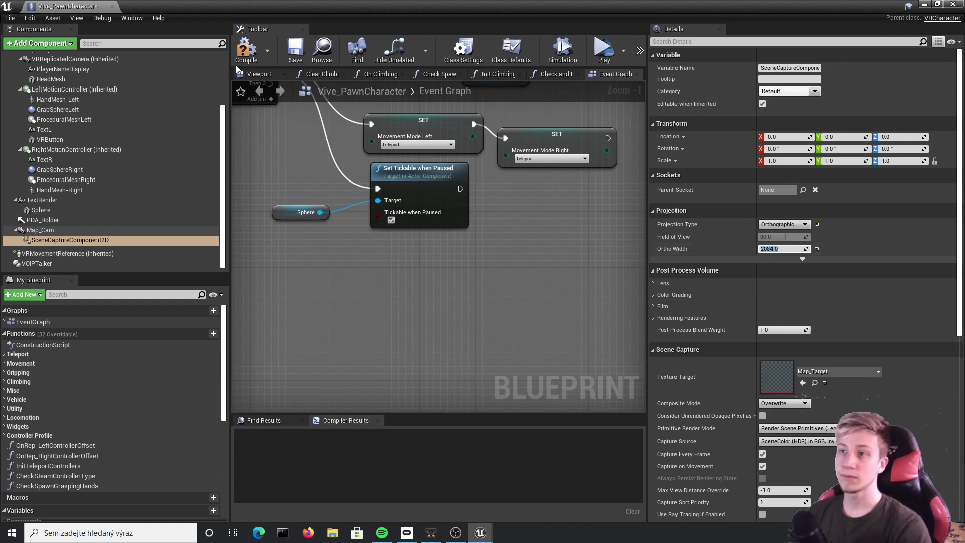
pyautogui.click(246, 50)
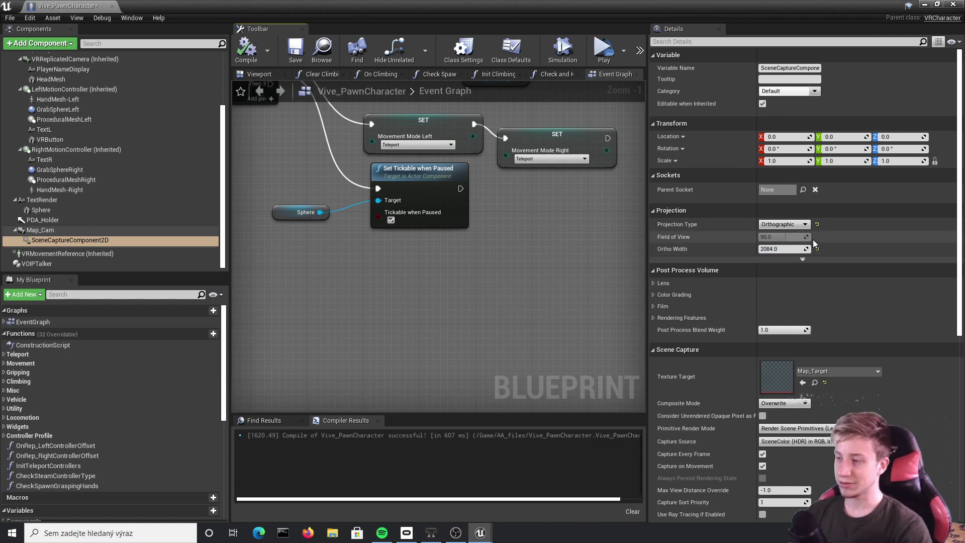
pyautogui.click(952, 5)
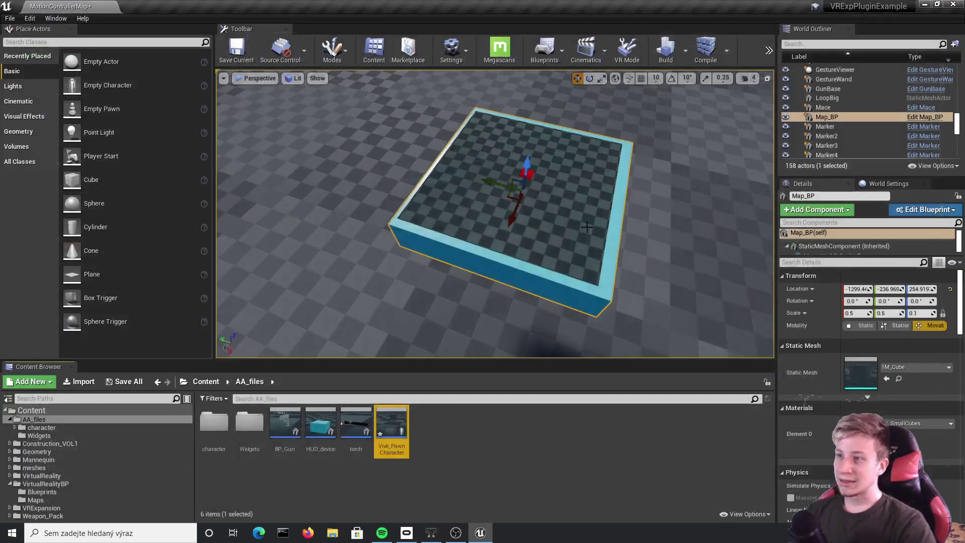
# - Start a VR Preview of the level to test the orthographic map
pyautogui.click(769, 51)
pyautogui.click(803, 60)
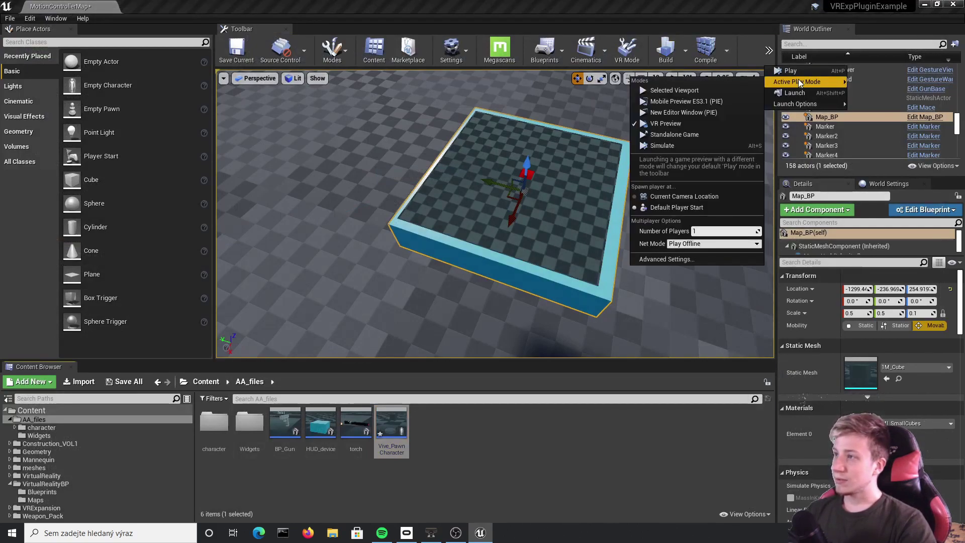